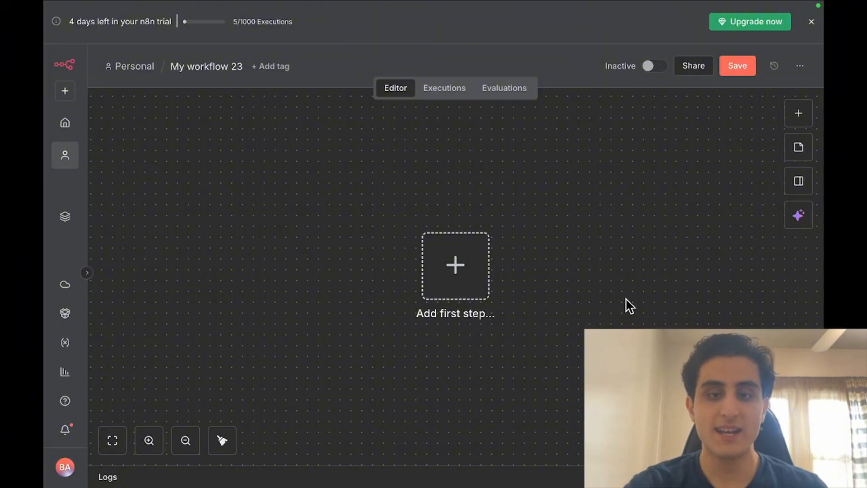
Search the first-step trigger list for 'form' and open the n8n Form node's trigger and action options
left_click(478, 272)
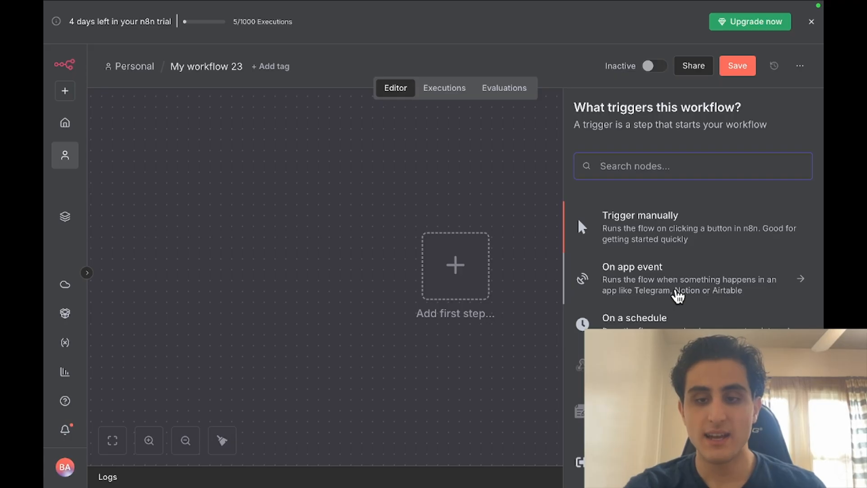
scroll(678, 296, "down", 3)
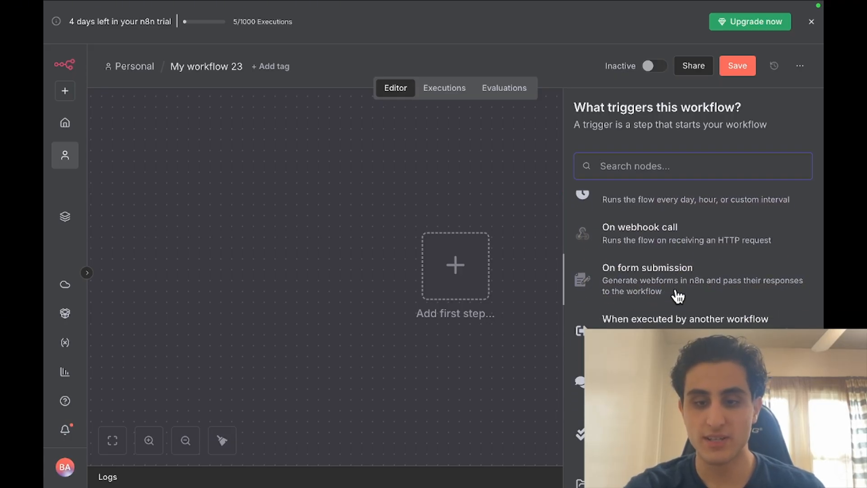
scroll(678, 296, "down", 1)
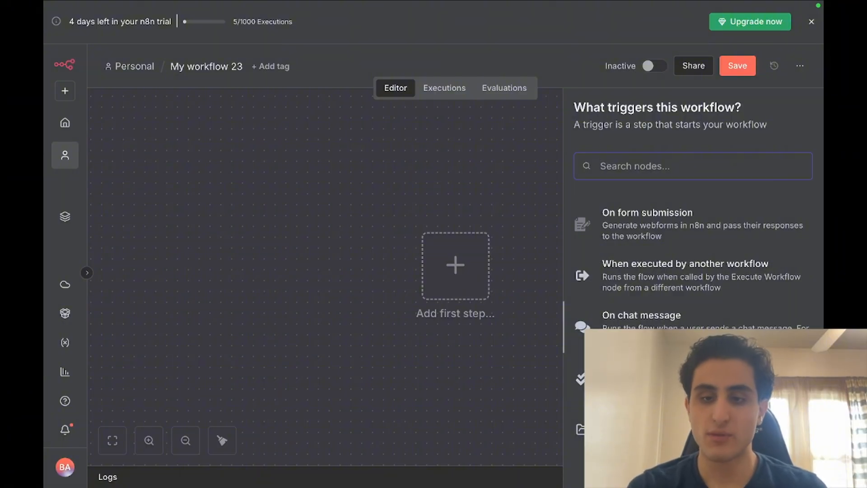
scroll(692, 253, "up", 2)
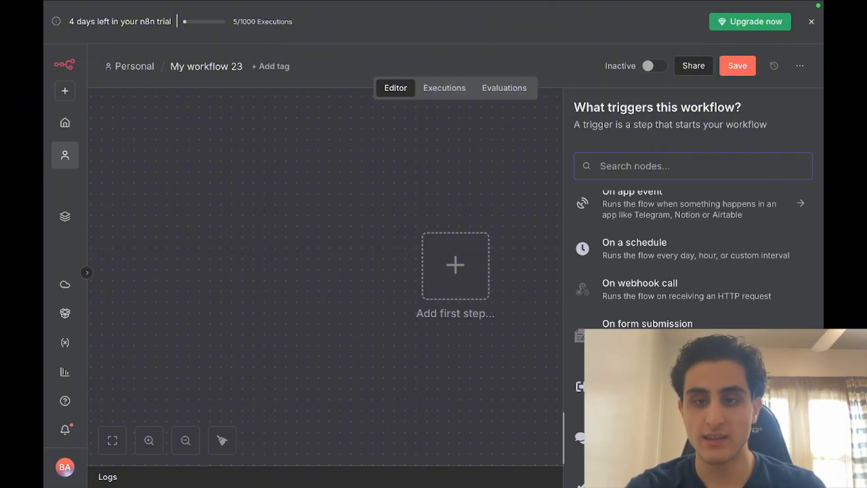
scroll(642, 295, "up", 1)
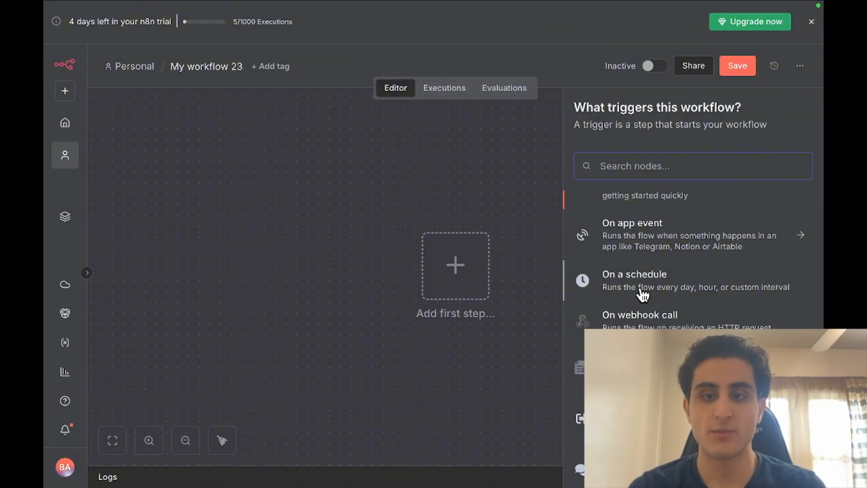
scroll(644, 294, "up", 2)
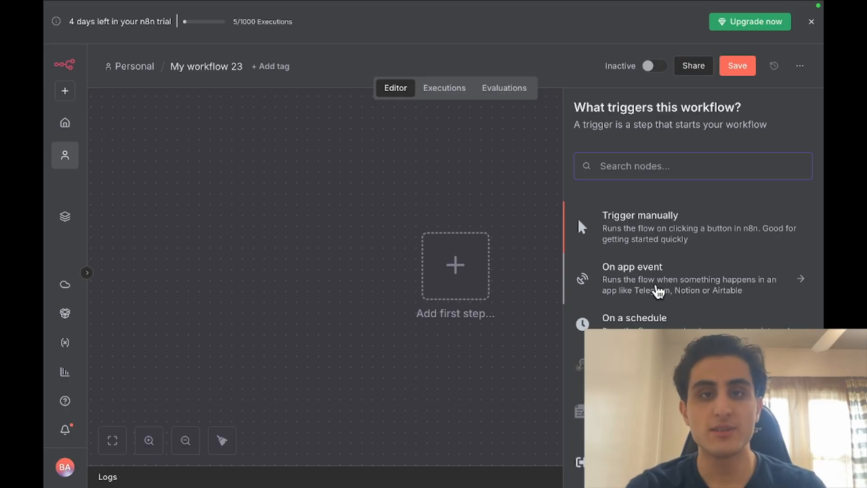
type("fro")
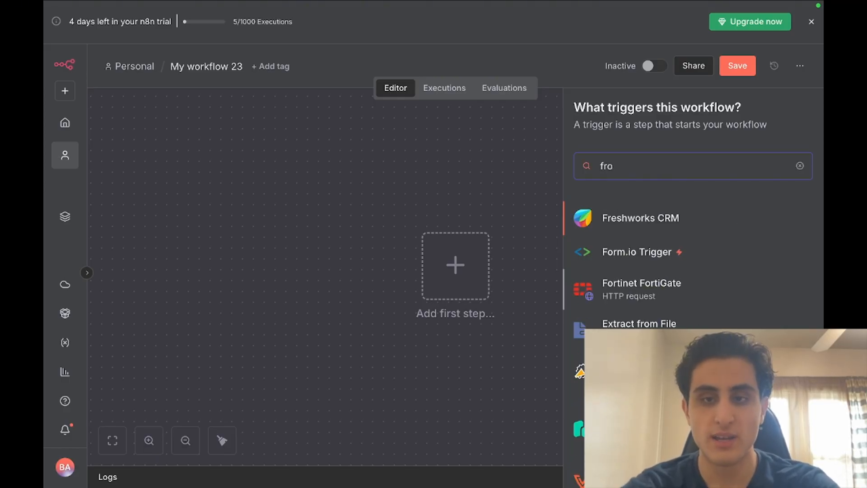
key("BackSpace")
key("BackSpace")
type("orm")
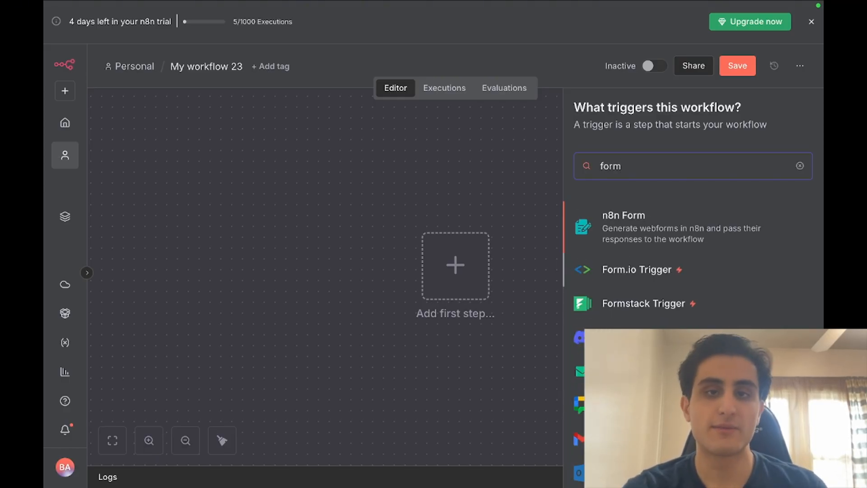
left_click(680, 241)
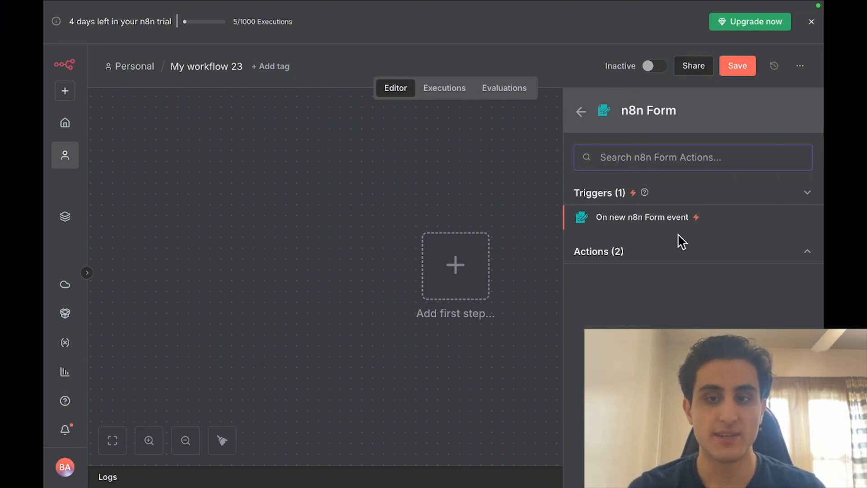
Add an 'On new n8n Form event' trigger titled 'Consulting Schedule', described 'Chose the date of your appointment'
left_click(654, 223)
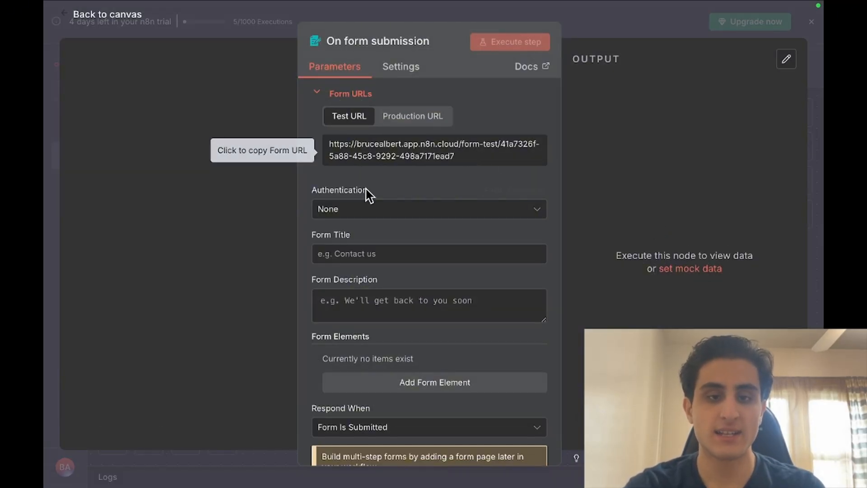
left_click(360, 258)
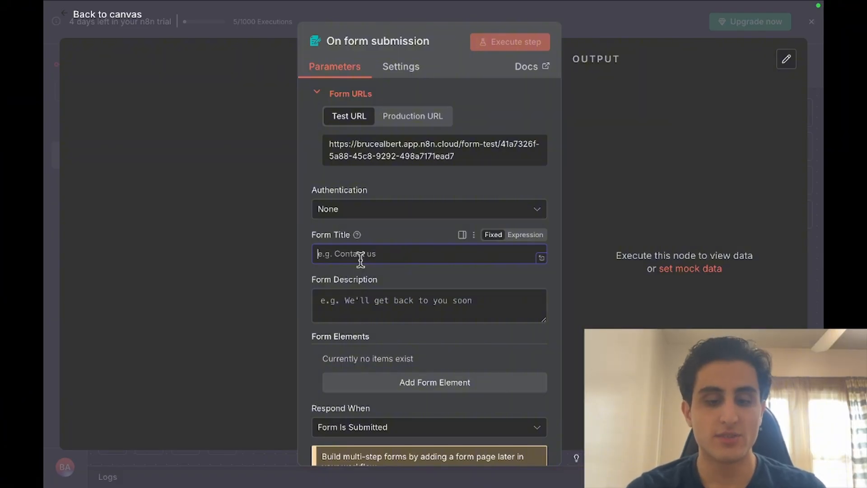
type("Con")
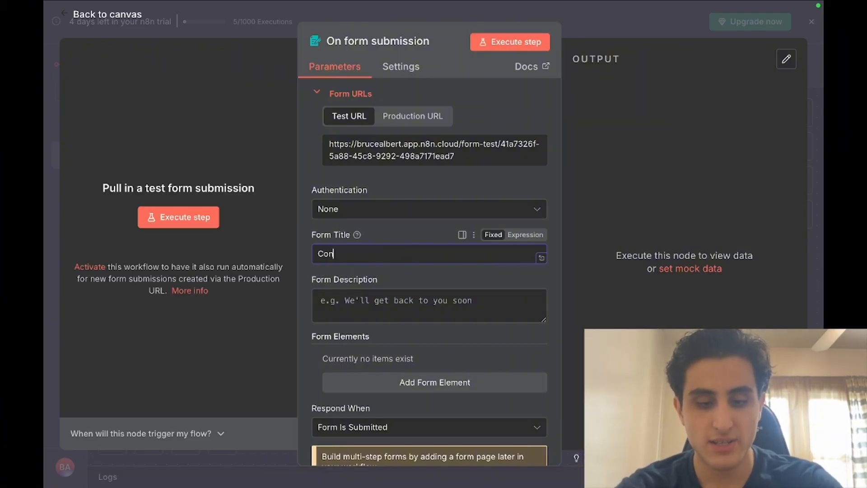
type("sultin")
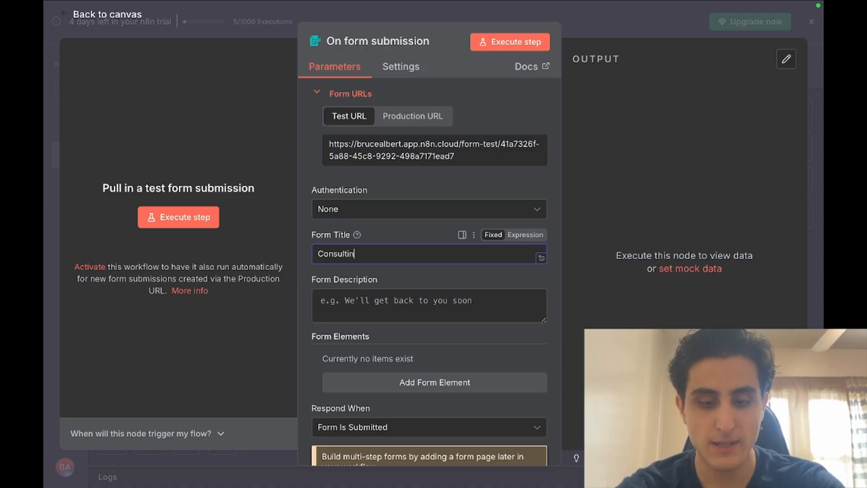
type("g Schedule")
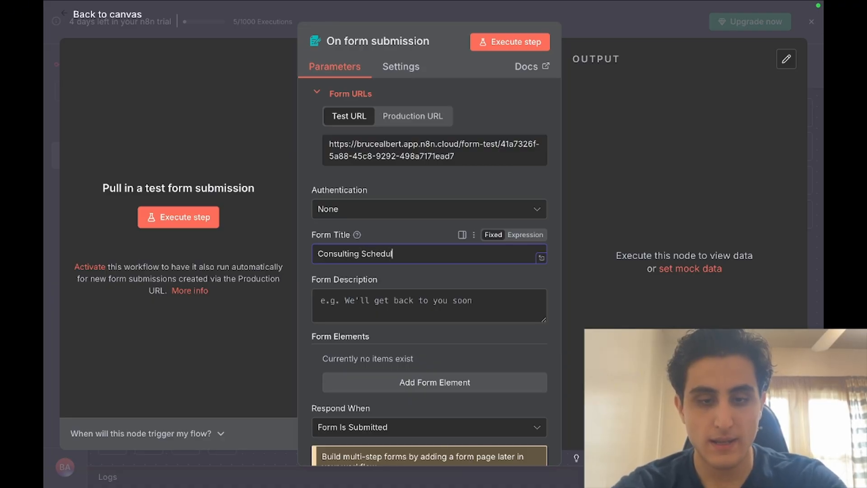
left_click(423, 301)
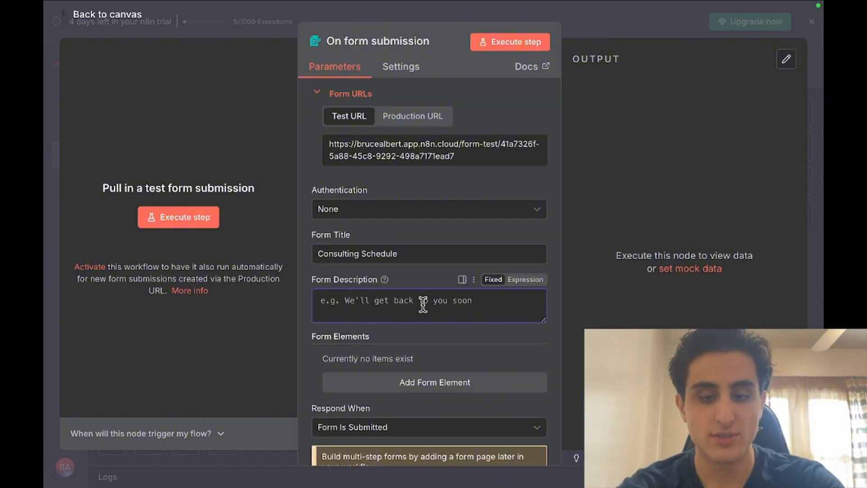
type("qhose the d")
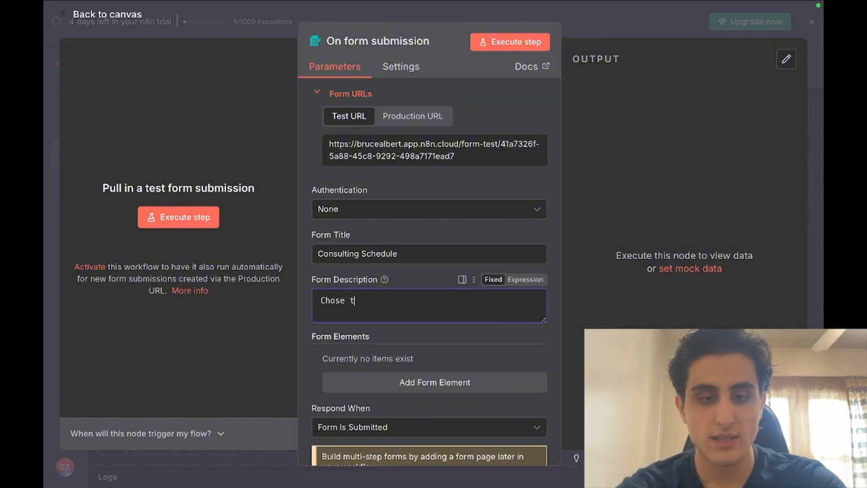
type("ate ")
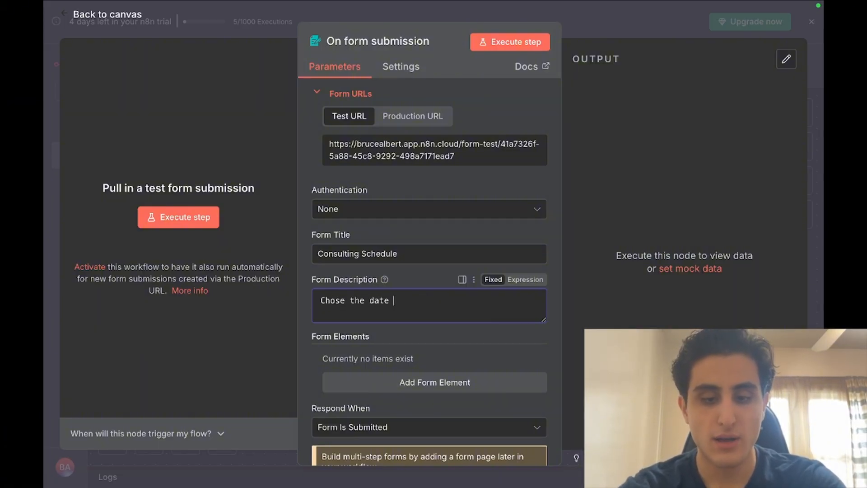
type("of your")
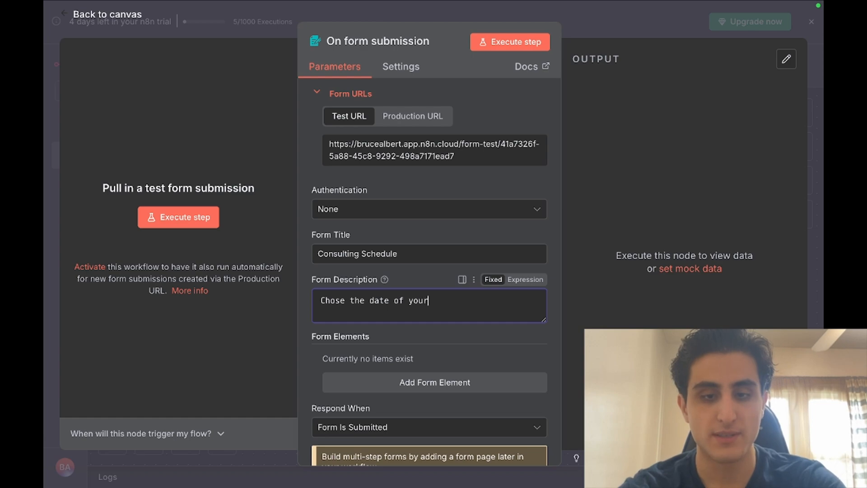
type(" appointment")
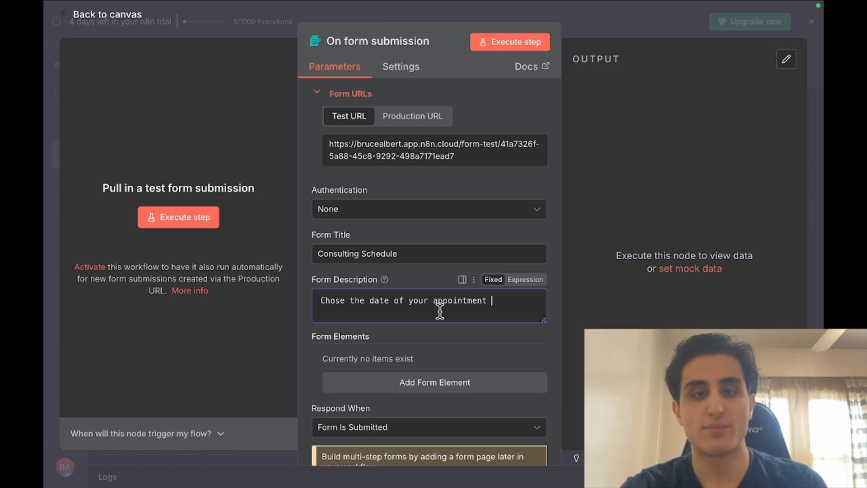
scroll(441, 348, "down", 1)
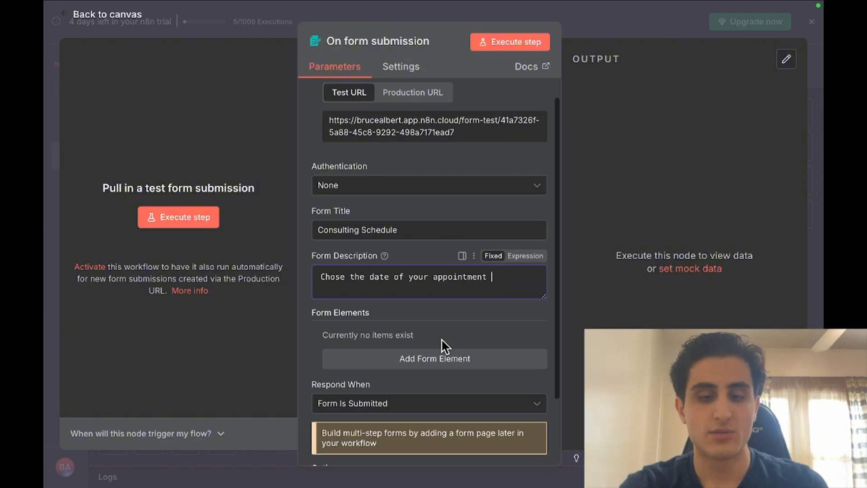
Add a required Email-type form field named 'Email Address'
left_click(443, 345)
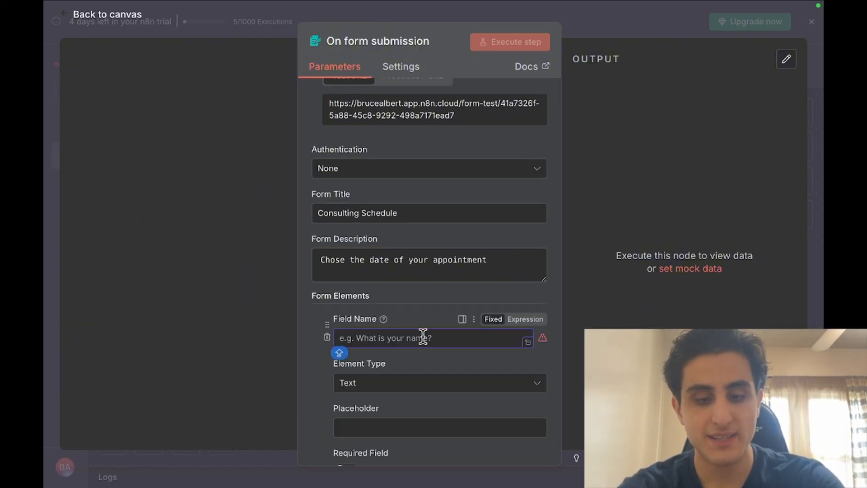
type("Email Adress")
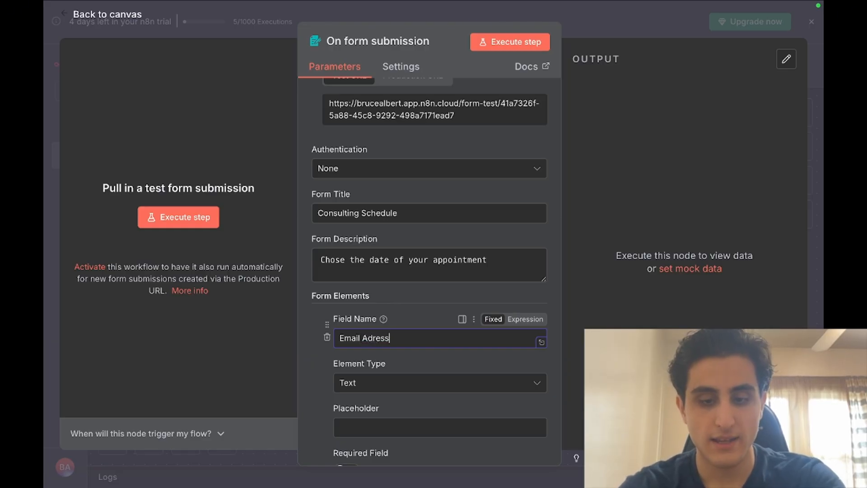
key("Left")
key("Left")
key("Left")
key("Left")
key("Left")
type("d")
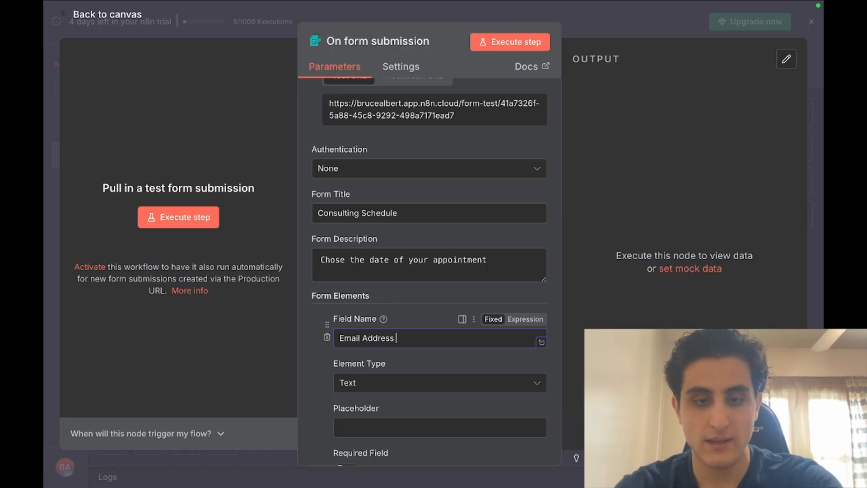
left_click(399, 387)
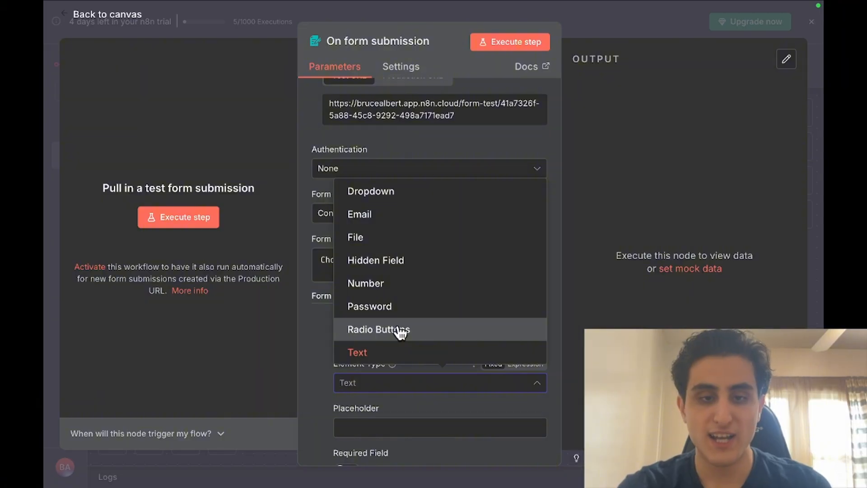
left_click(382, 215)
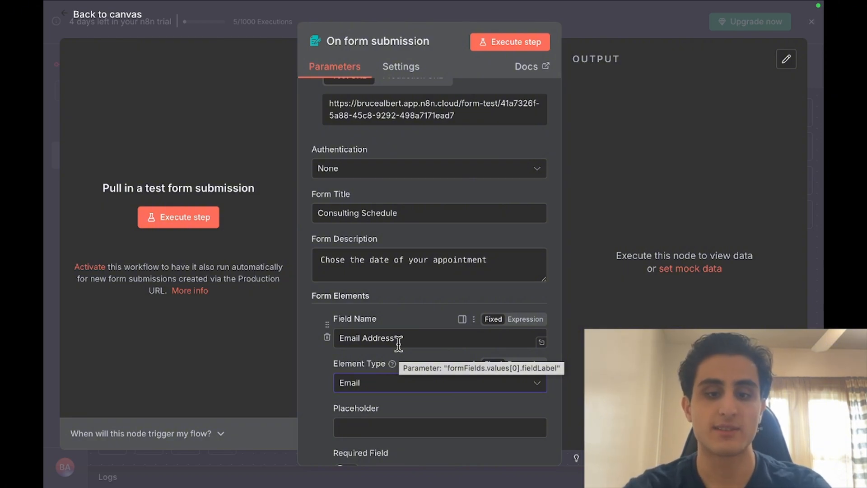
scroll(398, 342, "down", 2)
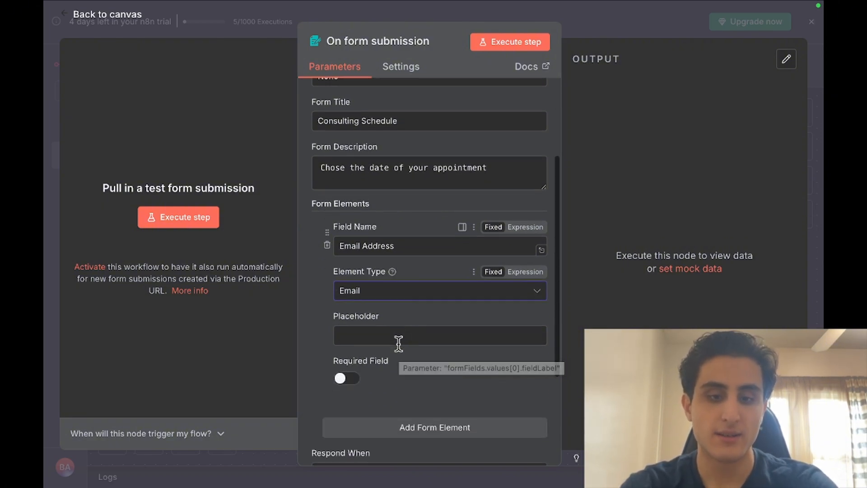
left_click(347, 381)
scroll(347, 383, "down", 1)
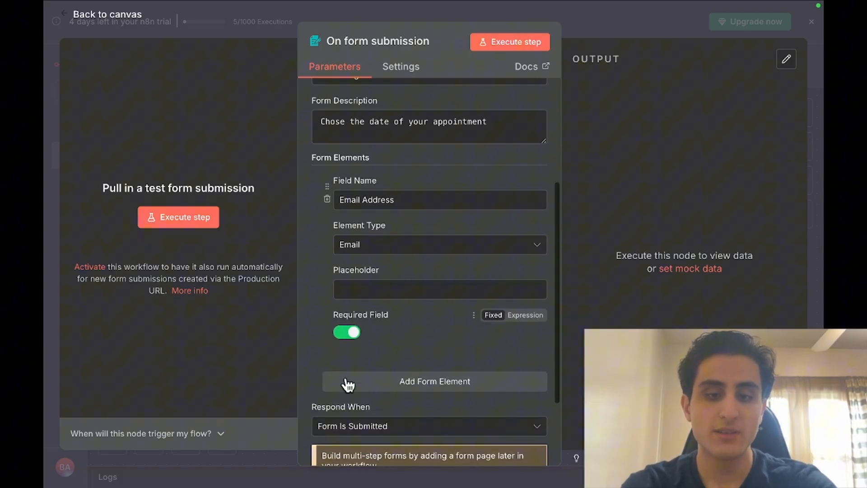
Add a second required form field named 'Desired time:' with element type Date
left_click(370, 381)
scroll(370, 383, "down", 1)
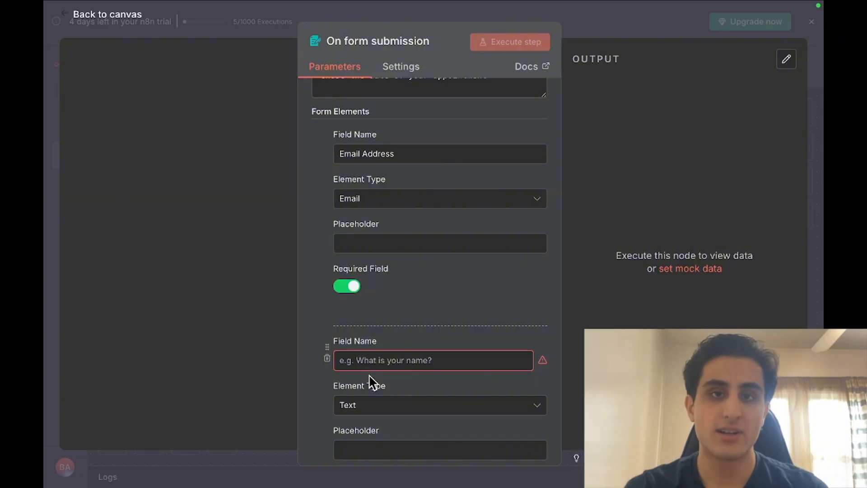
left_click(378, 360)
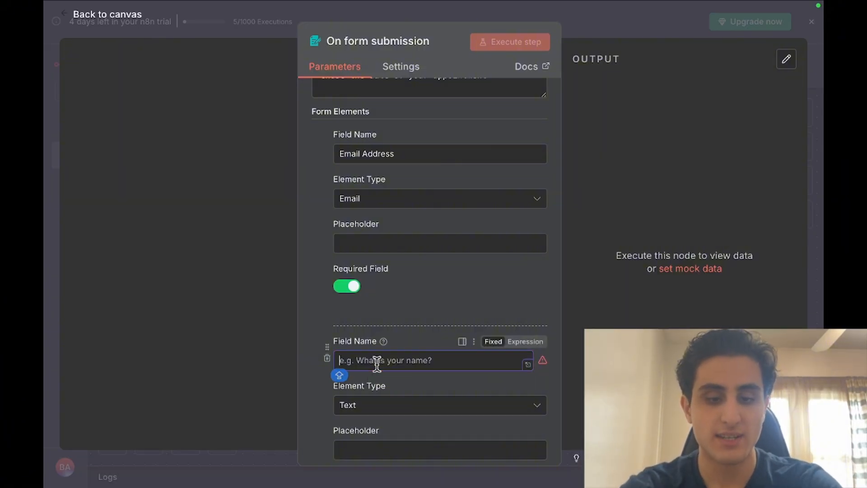
type("Desired T")
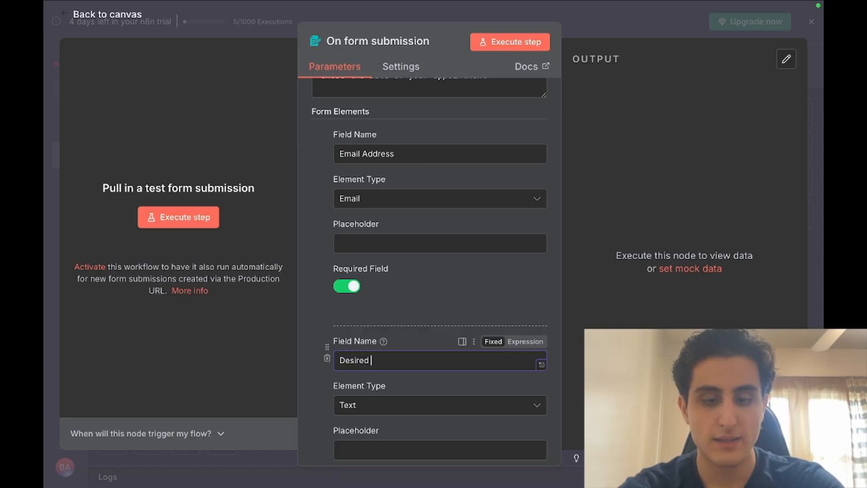
key("BackSpace")
key("BackSpace")
type("time:")
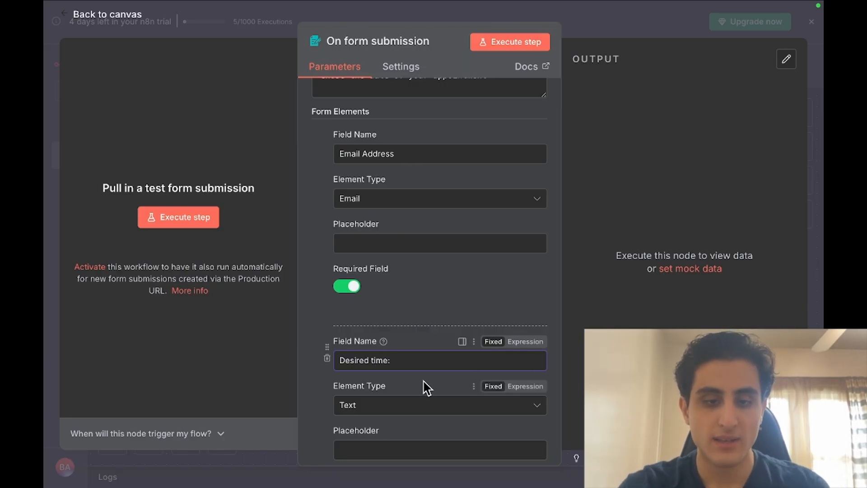
scroll(422, 386, "down", 1)
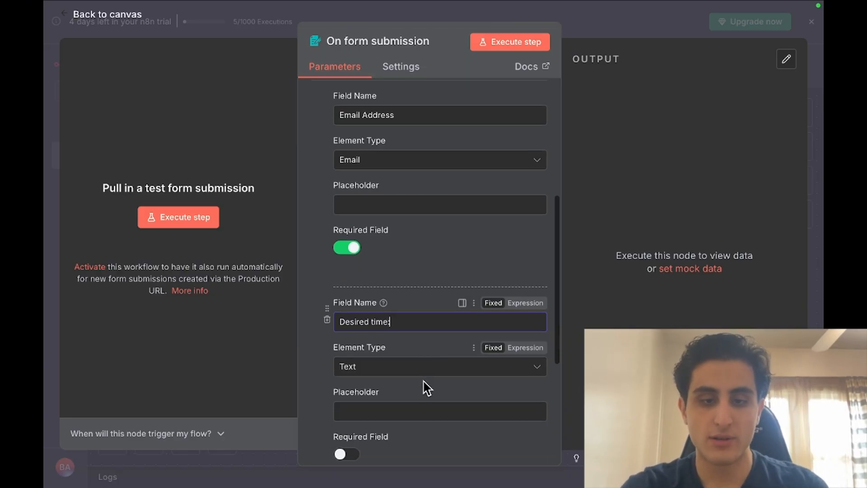
left_click(393, 368)
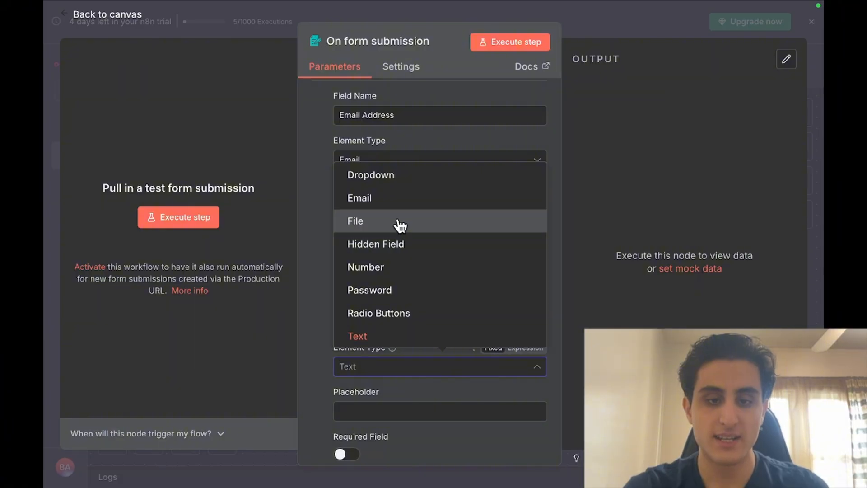
scroll(418, 273, "down", 1)
scroll(419, 272, "up", 3)
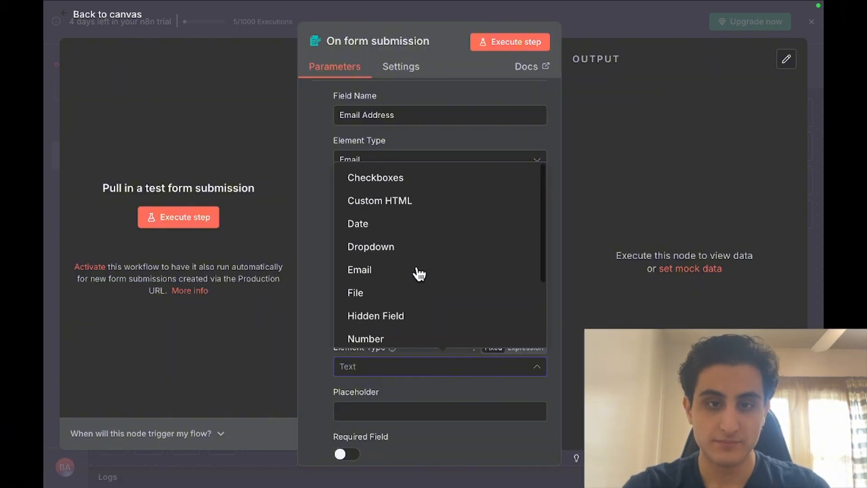
left_click(383, 224)
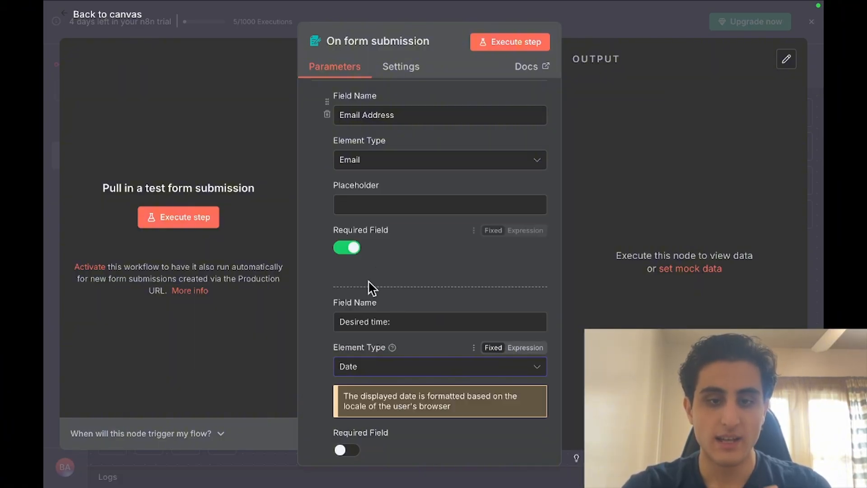
scroll(339, 298, "down", 3)
left_click(349, 351)
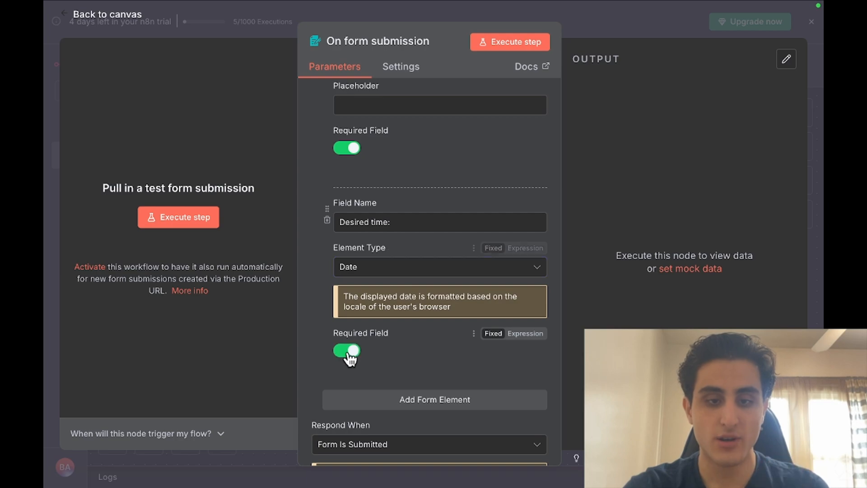
scroll(348, 354, "down", 3)
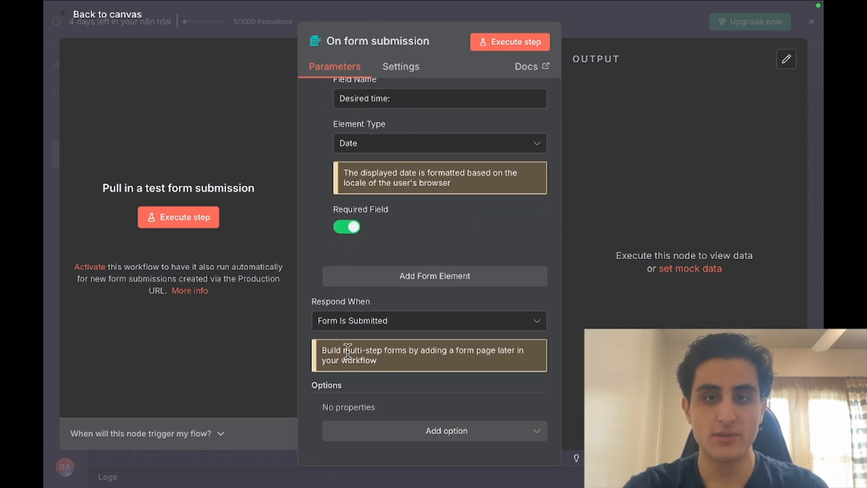
Open the test form and enter a sample Gmail address in Email Address
left_click(518, 41)
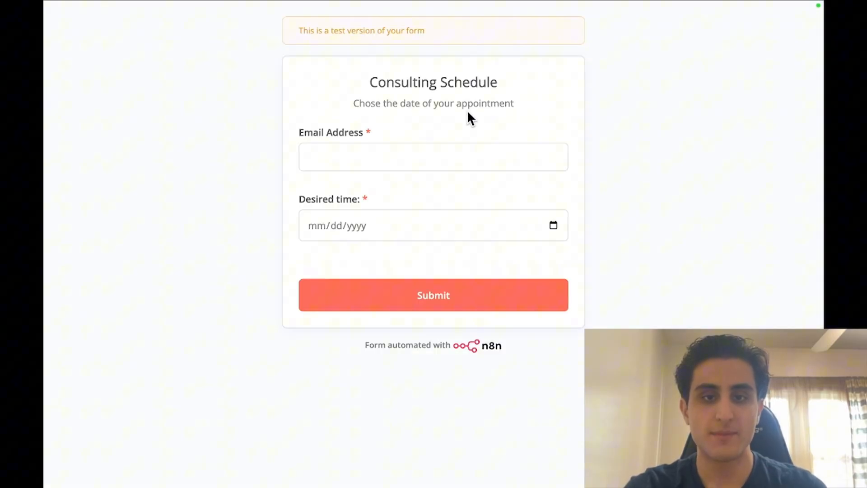
left_click(442, 157)
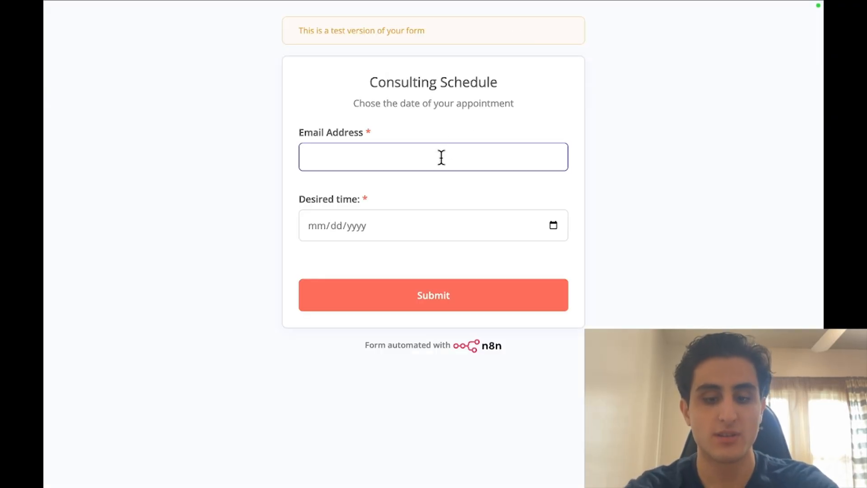
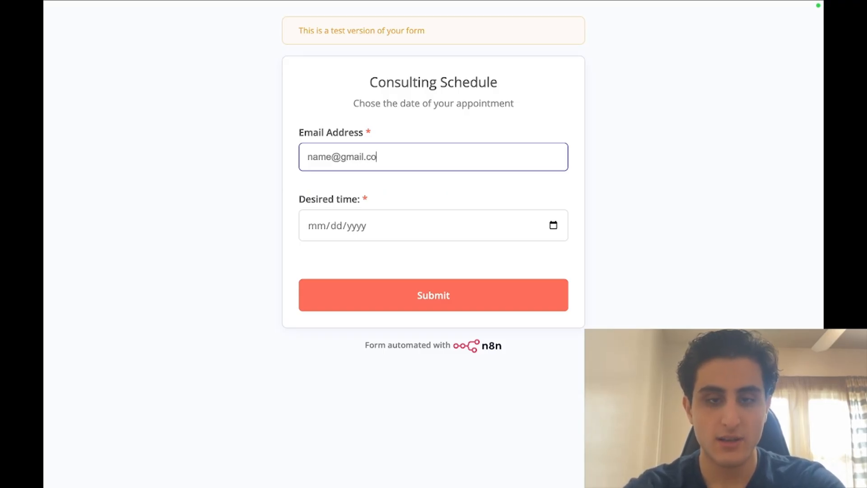
Pick 10/03/2025 as the desired time, submit the form, and return to the n8n workflow
left_click(435, 238)
left_click(556, 227)
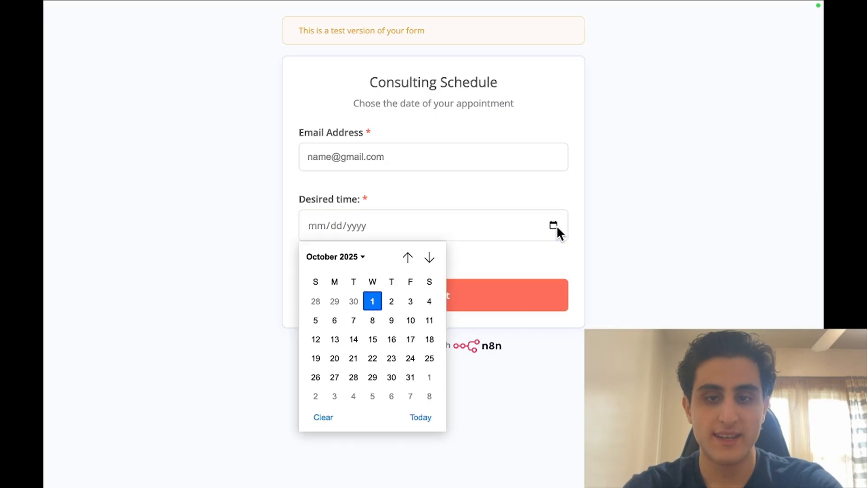
left_click(412, 301)
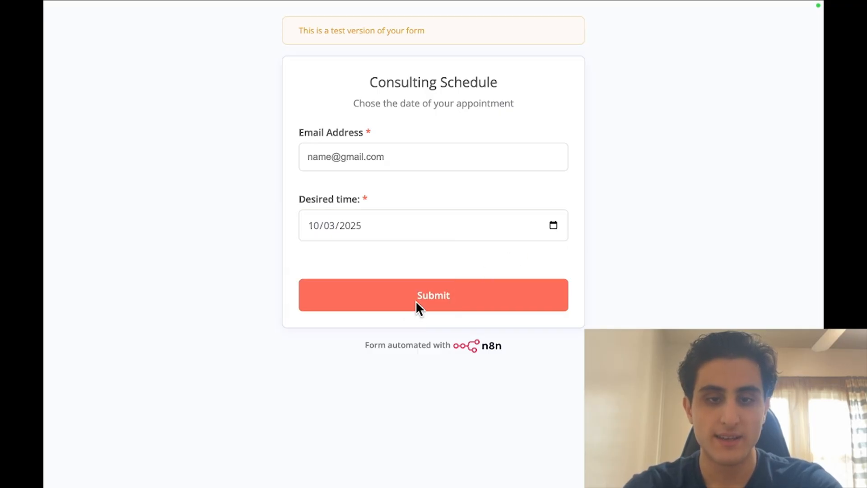
left_click(459, 298)
mouse_move(493, 6)
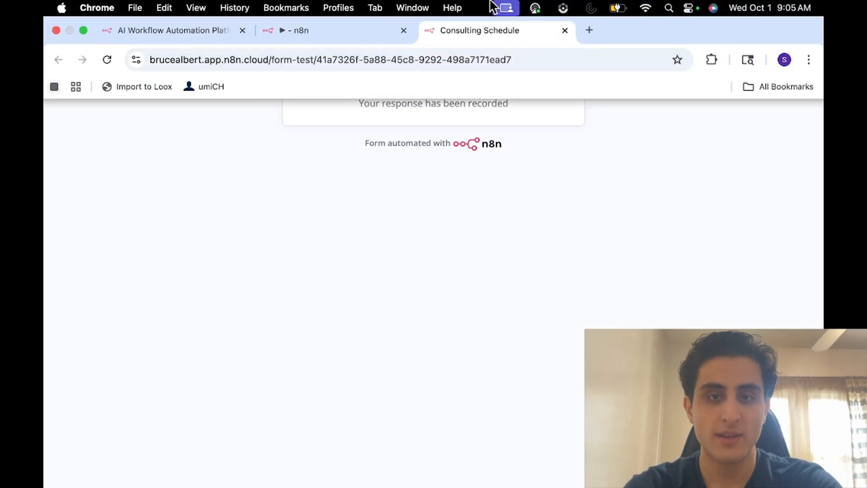
left_click(320, 29)
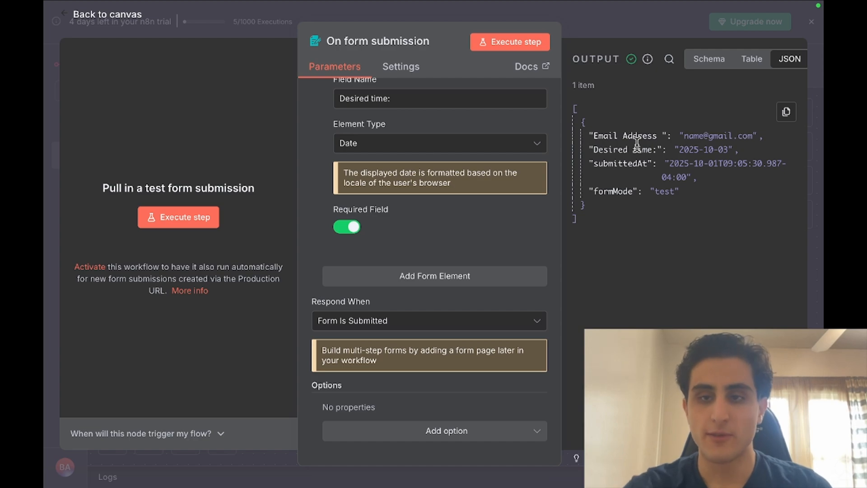
left_click(50, 119)
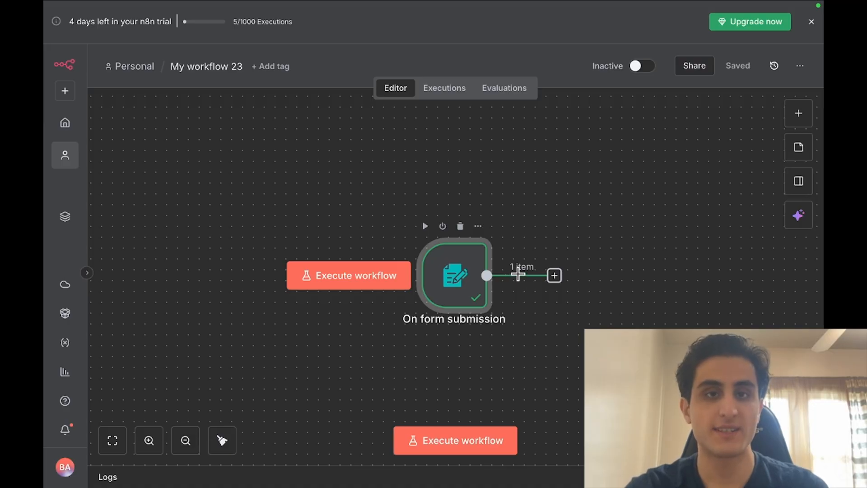
double_click(461, 271)
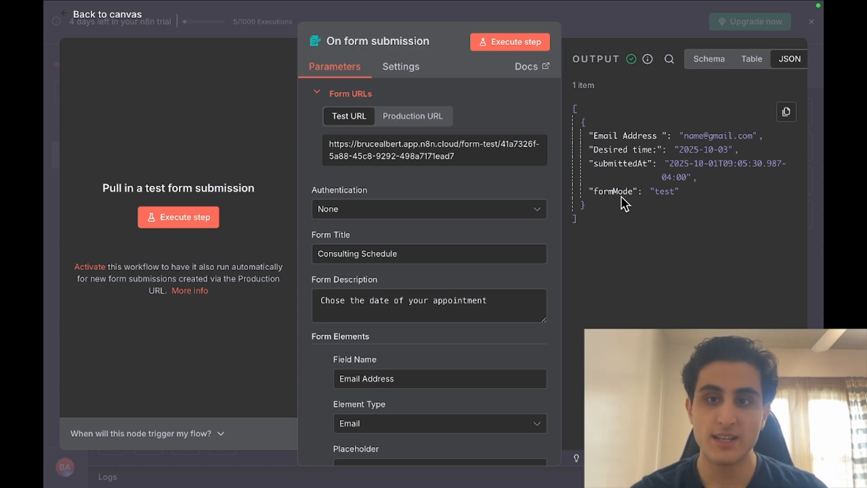
mouse_move(747, 62)
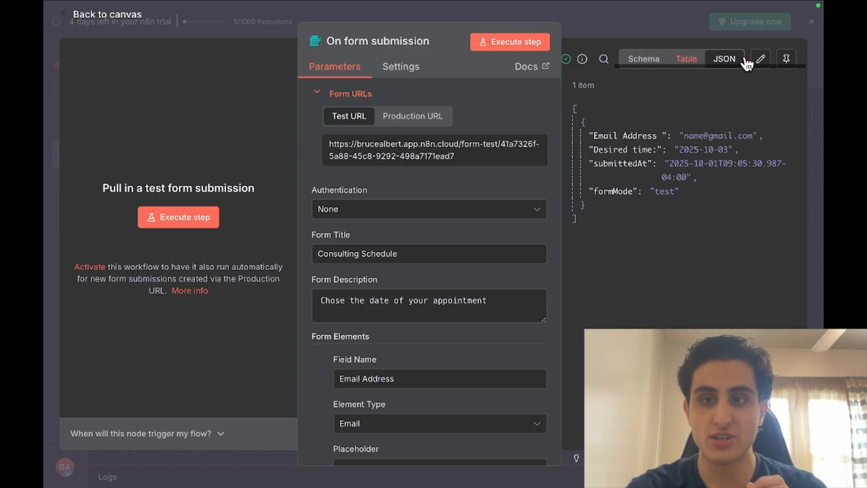
Pin the form submission as the trigger's test output and return to the canvas
left_click(786, 61)
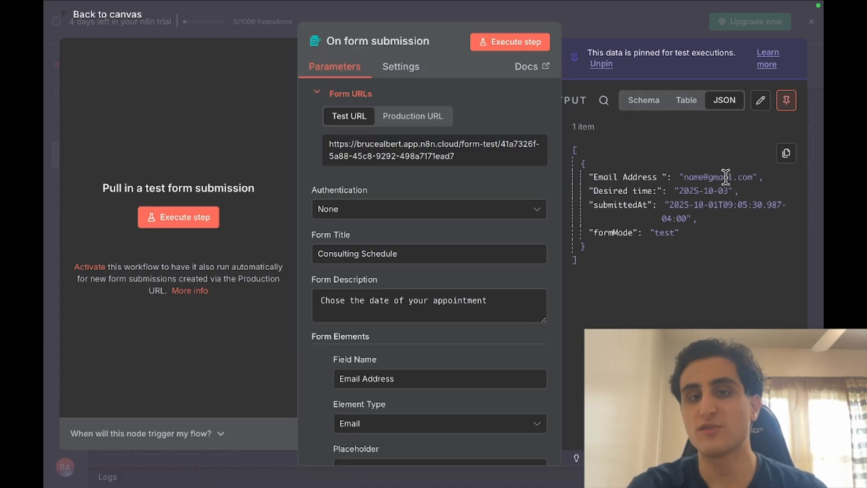
left_click(46, 175)
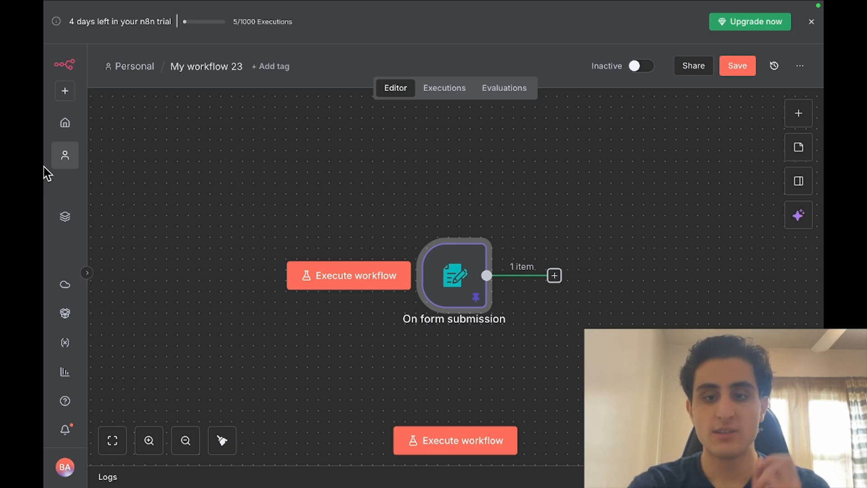
Add an If node after the form trigger by searching 'if'
left_click(555, 276)
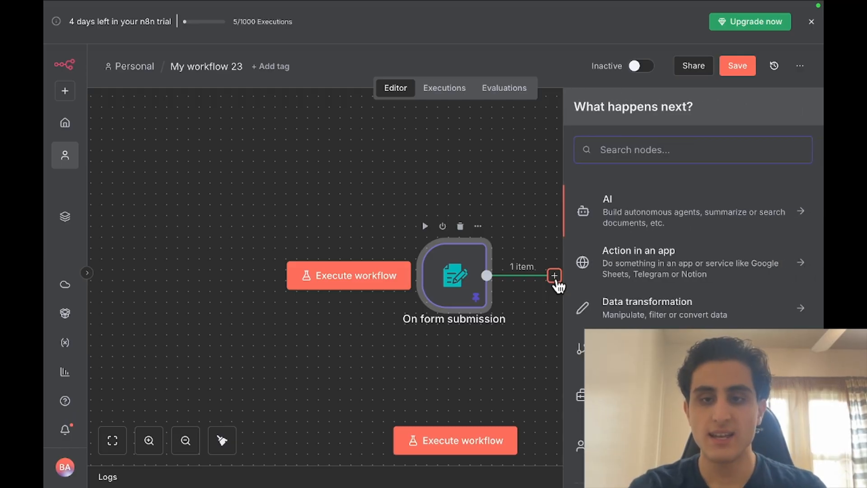
type("if")
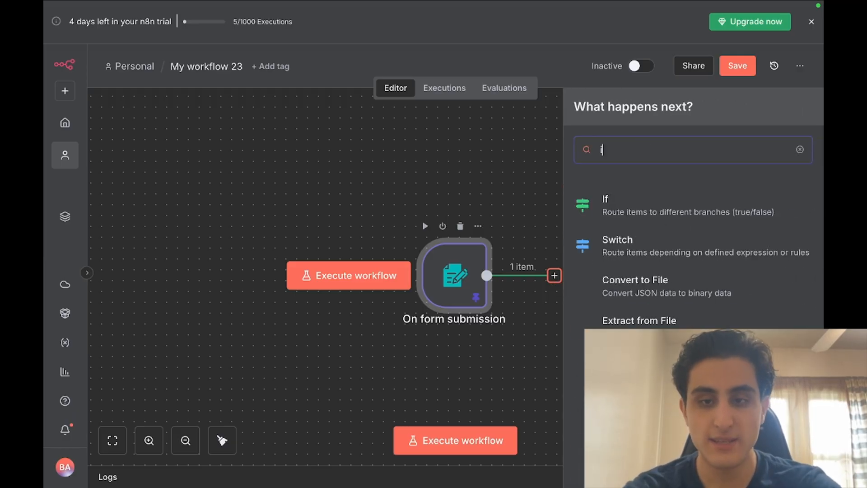
left_click(686, 209)
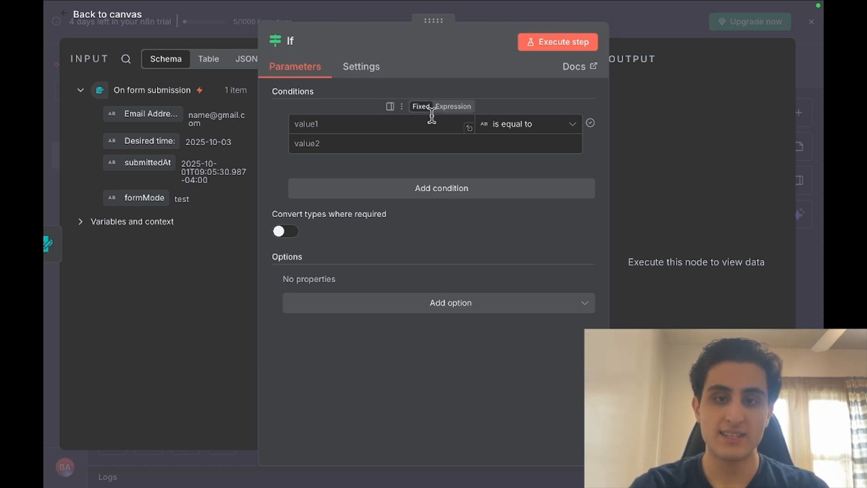
Set the If condition to check whether the Desired time: field is before or equal to a date
left_click(308, 116)
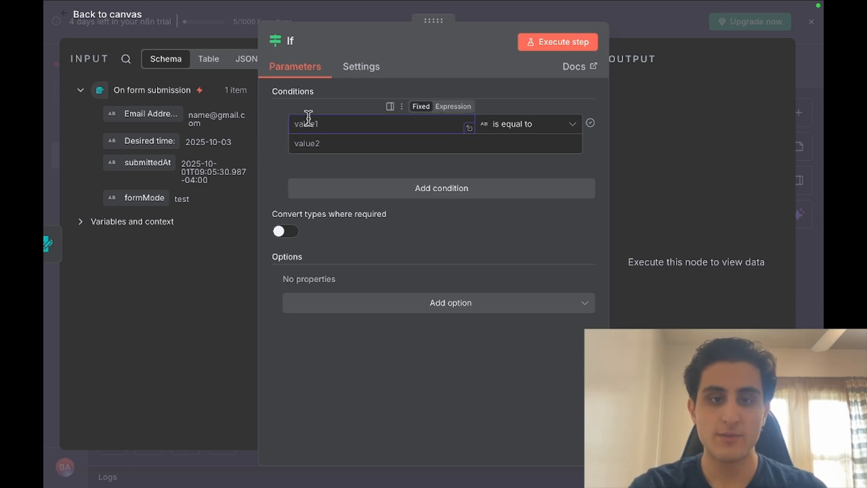
left_click(379, 142)
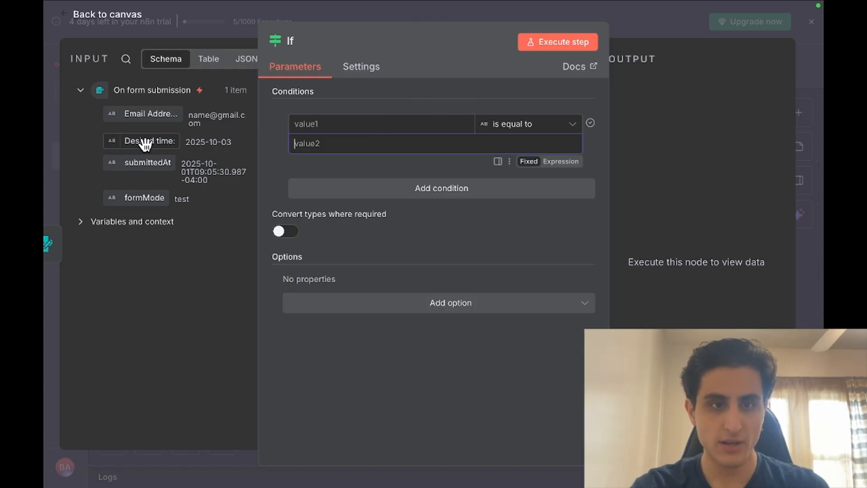
left_click_drag(142, 142, 336, 131)
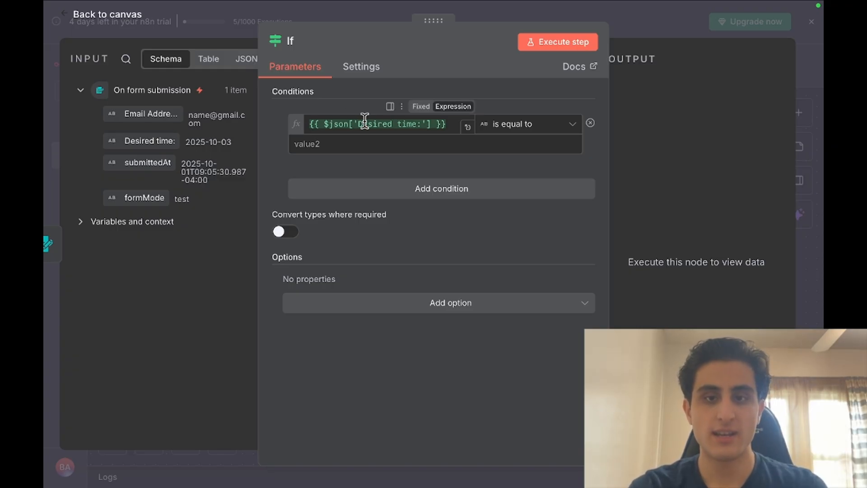
left_click(550, 130)
mouse_move(558, 209)
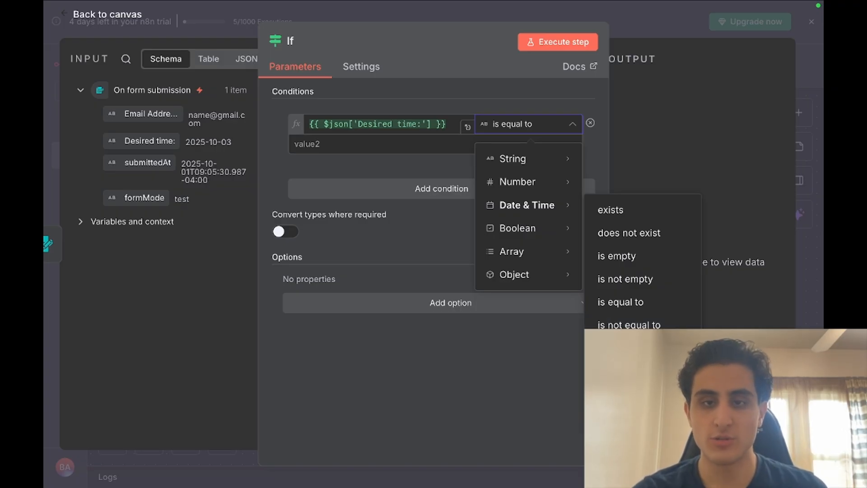
left_click(630, 418)
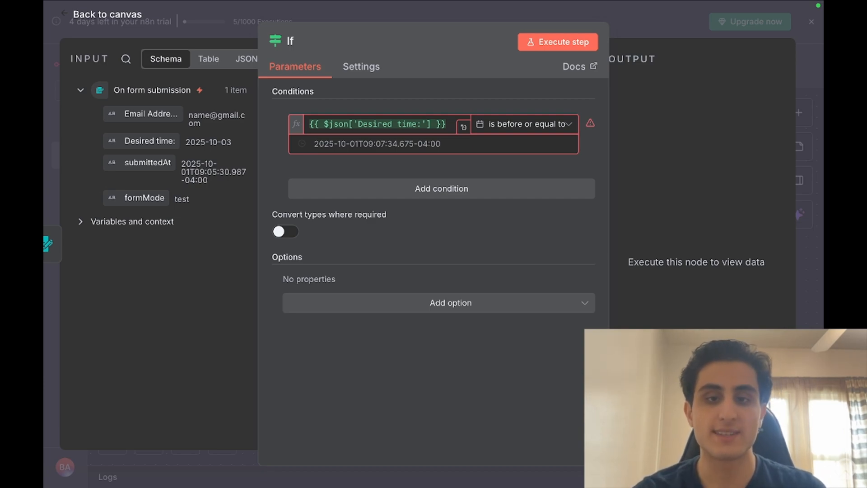
Make the condition's comparison value the expression {{ $now }}
left_click(436, 144)
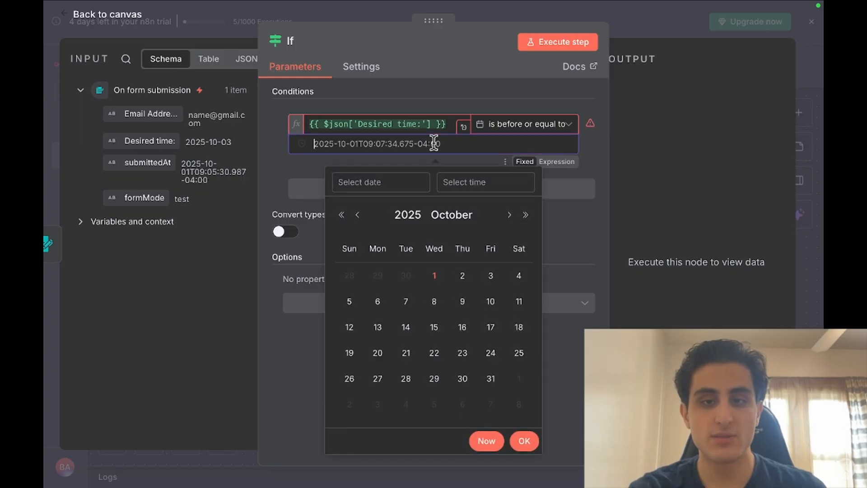
left_click(570, 162)
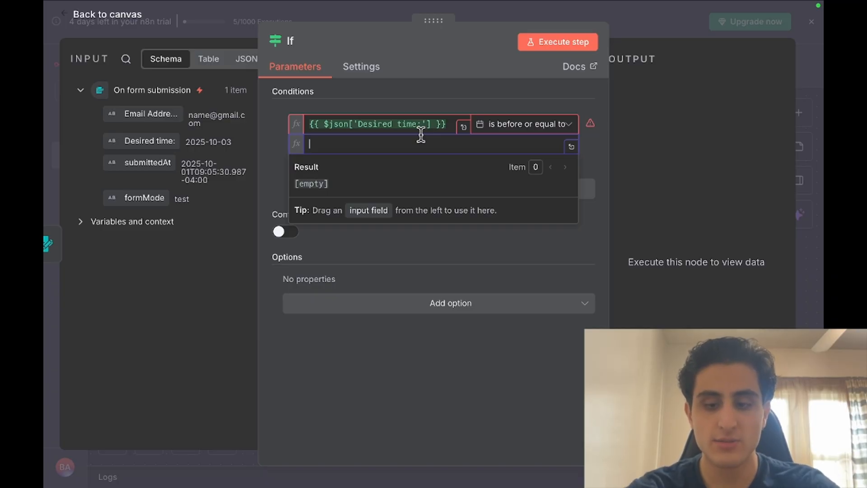
type("{}")
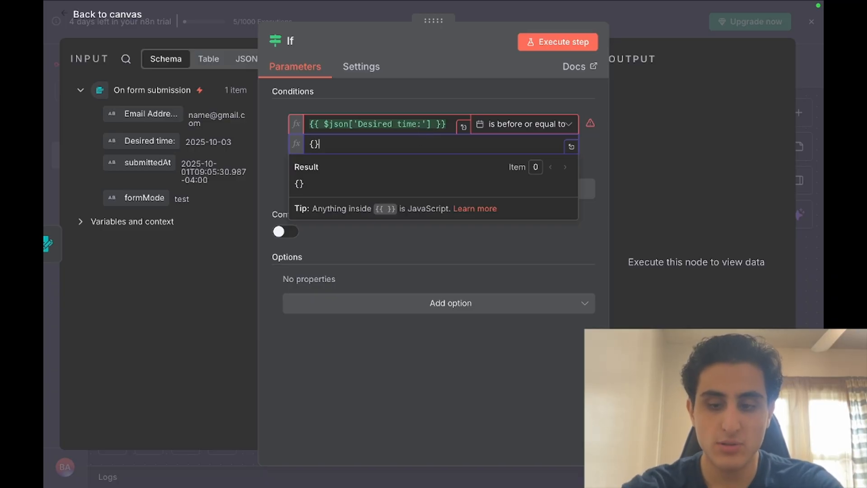
type("}")
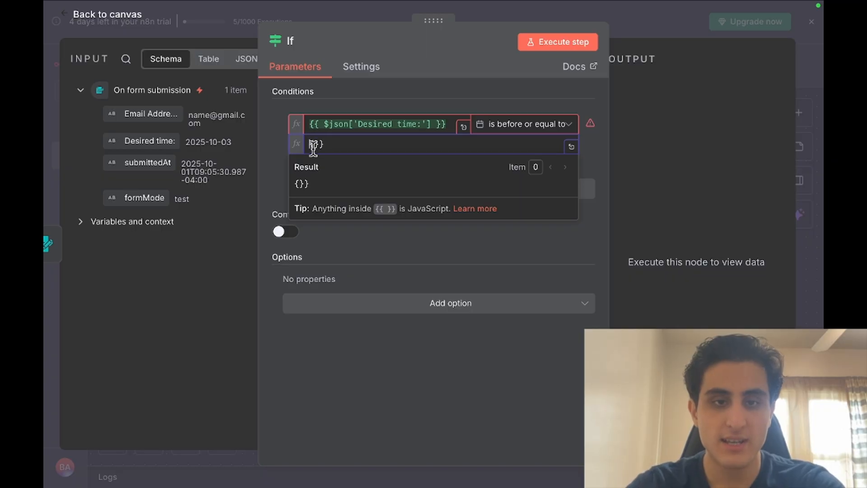
left_click(314, 145)
type("{")
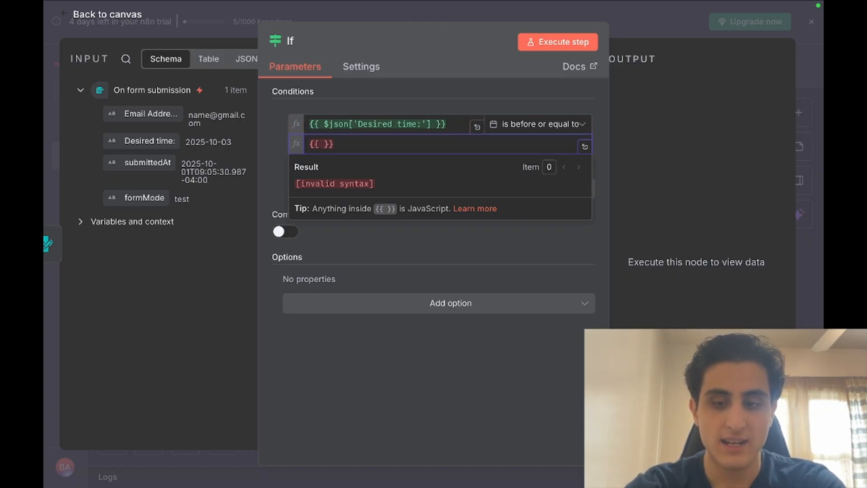
key("BackSpace")
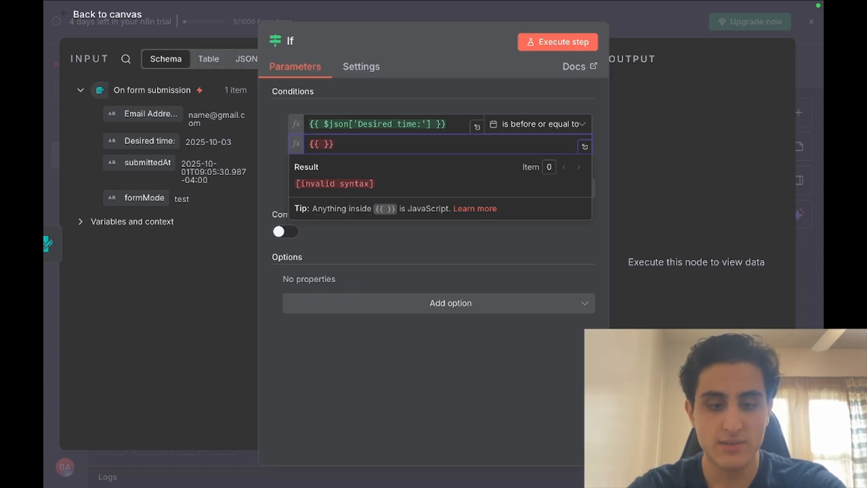
type("$")
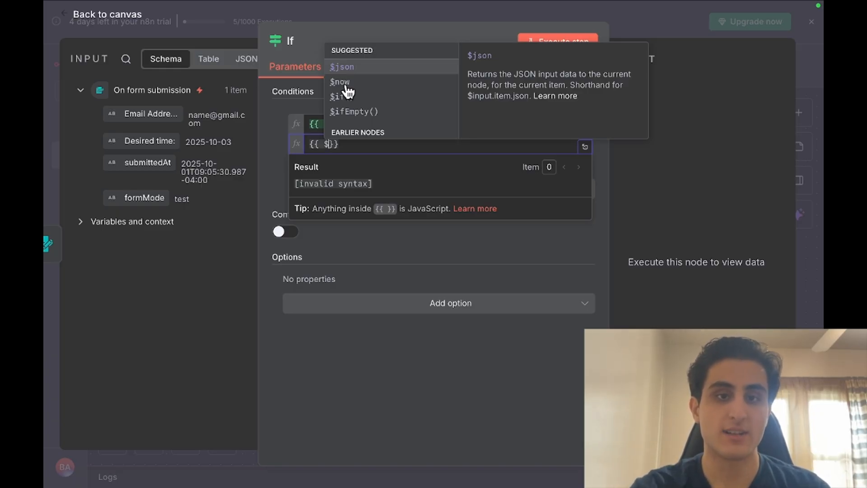
left_click(346, 86)
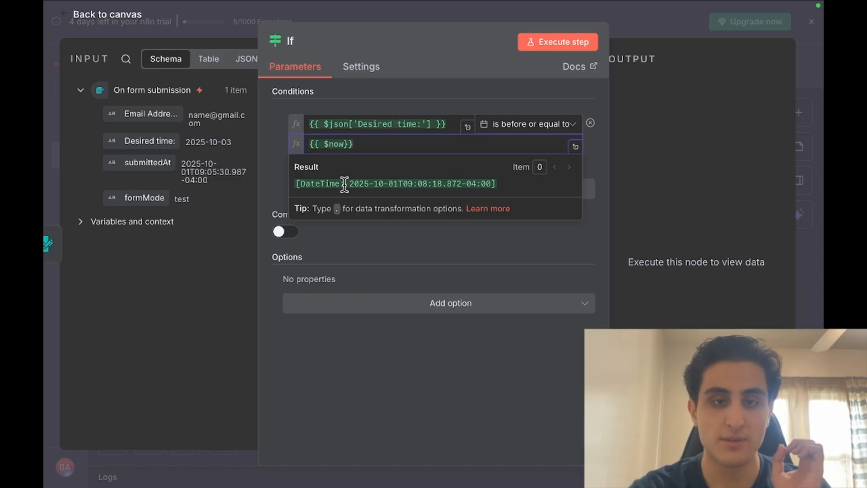
Extend the comparison expression to {{ $now.plus(7, 'days') }}, resolving to 2025-10-08
type(".")
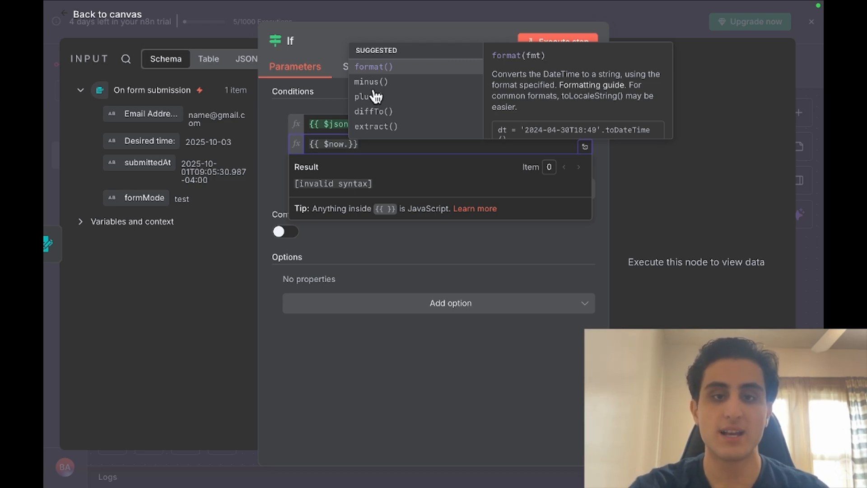
left_click(375, 96)
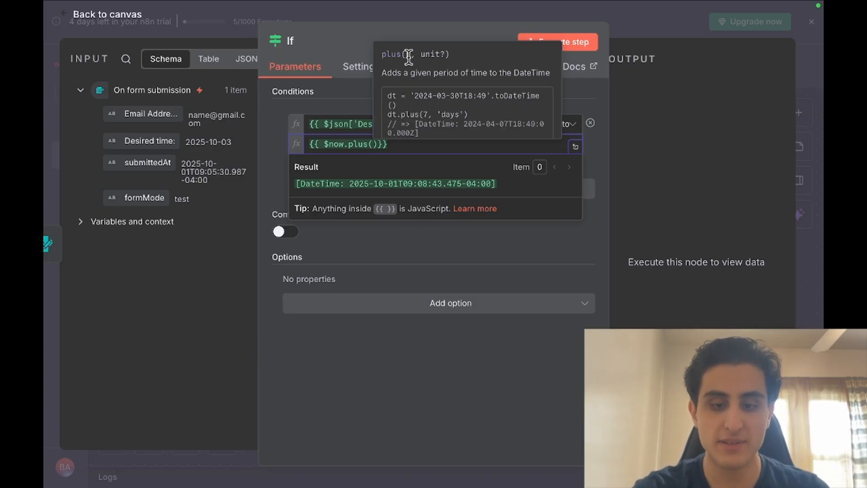
type("7m,")
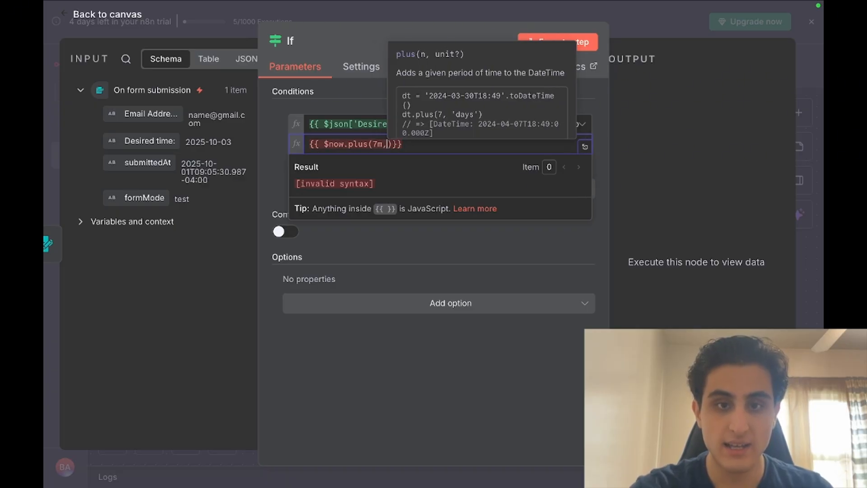
key("BackSpace")
key("BackSpace")
type(",")
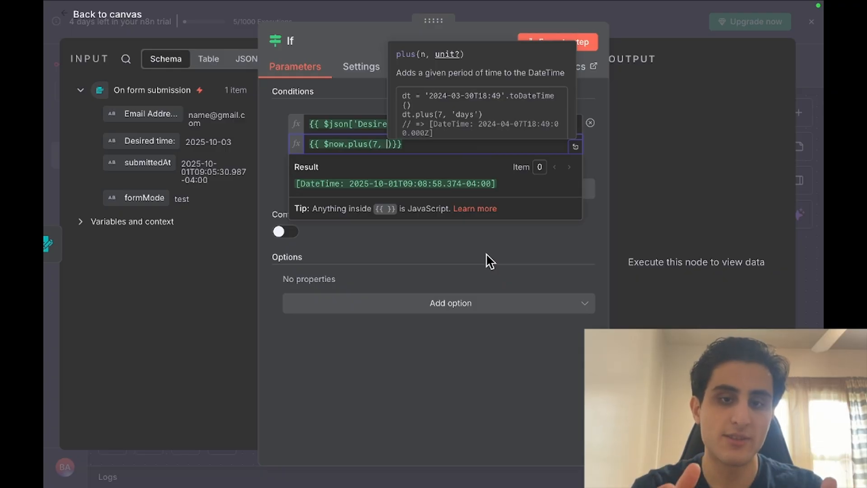
type("'")
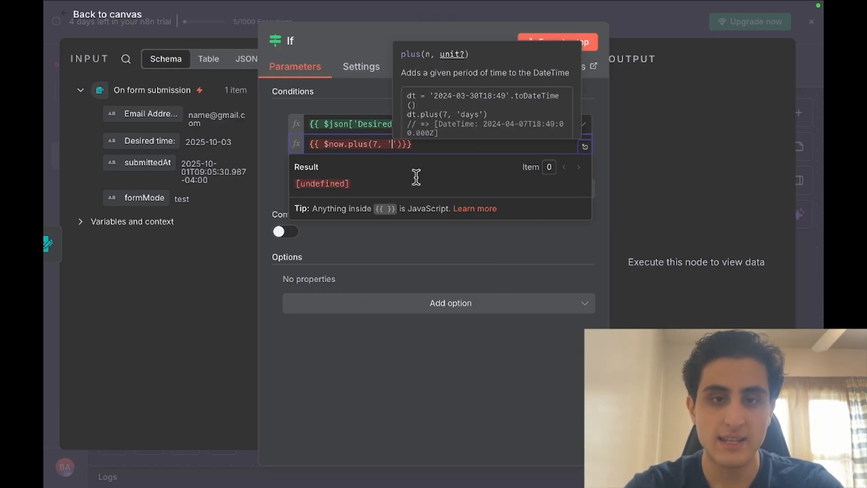
type("days")
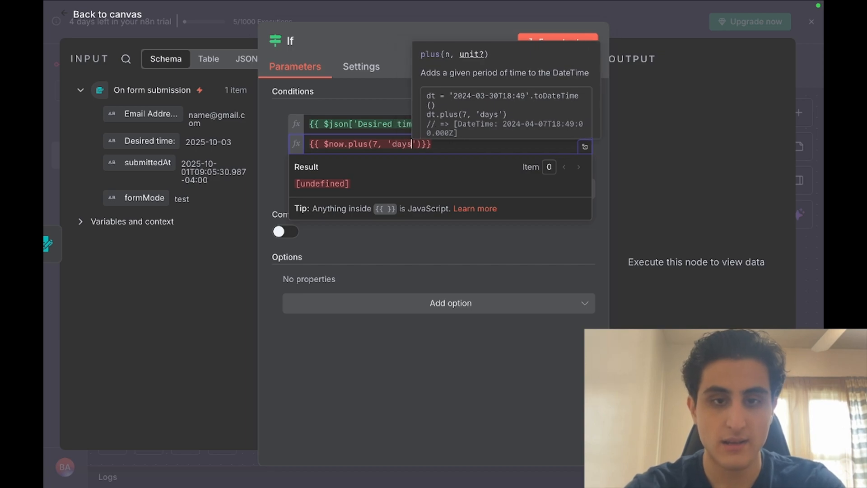
left_click(450, 145)
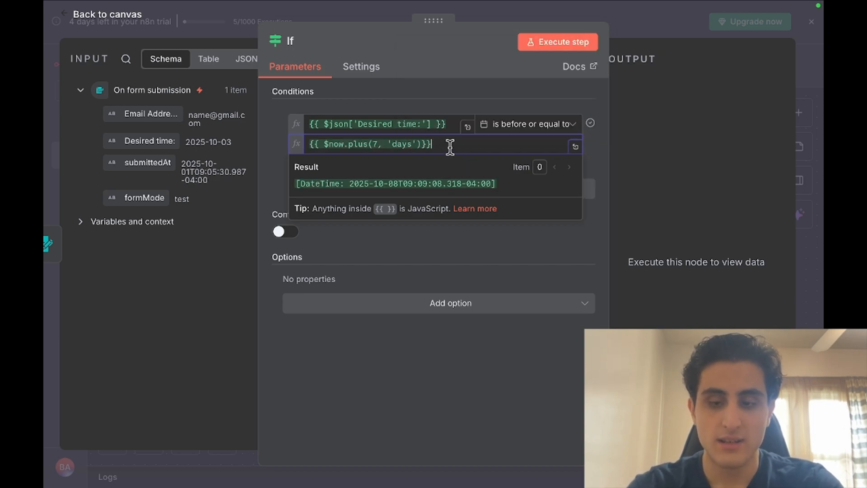
Test the If node, then change it to plus(1, 'days') and rerun, sending the 2025-10-03 item to False
left_click(505, 265)
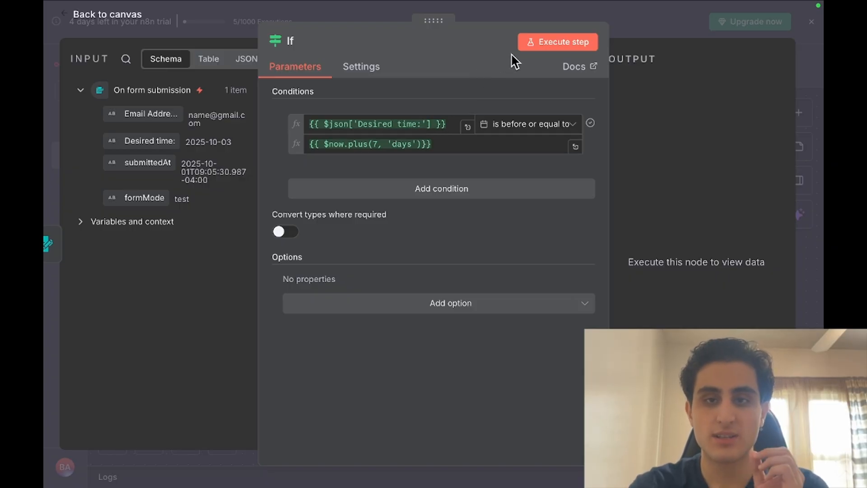
left_click(556, 46)
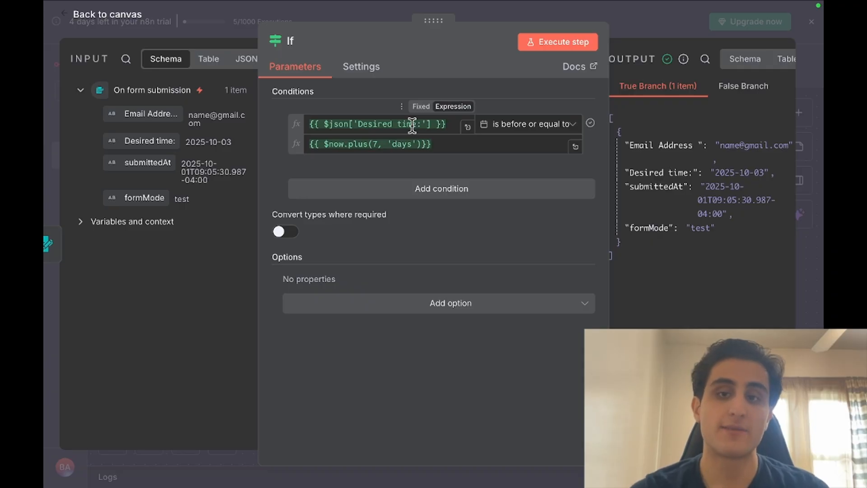
left_click(374, 144)
key("BackSpace")
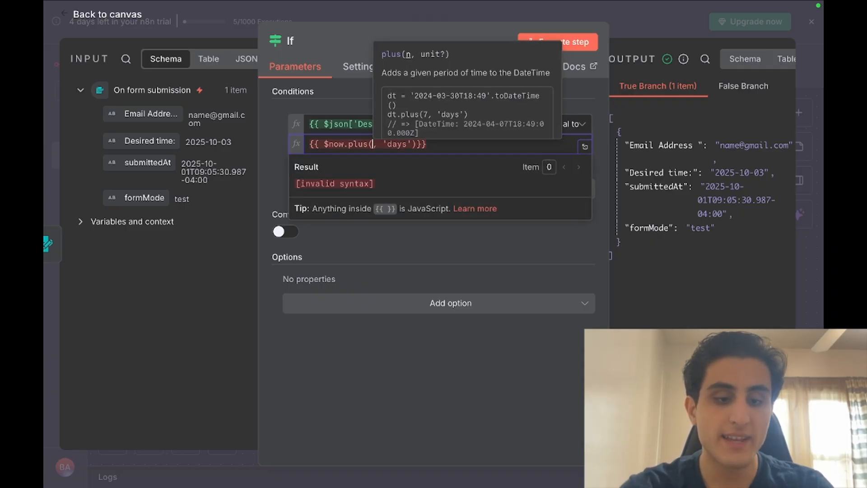
type("1")
left_click(470, 250)
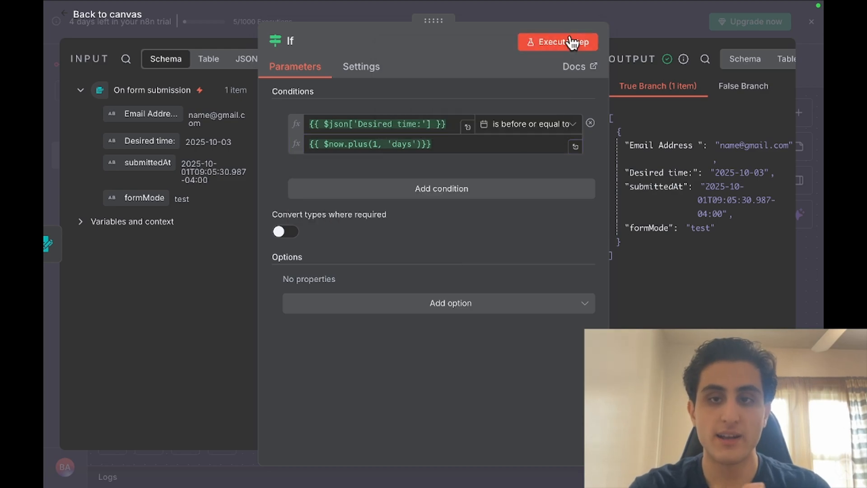
left_click(568, 41)
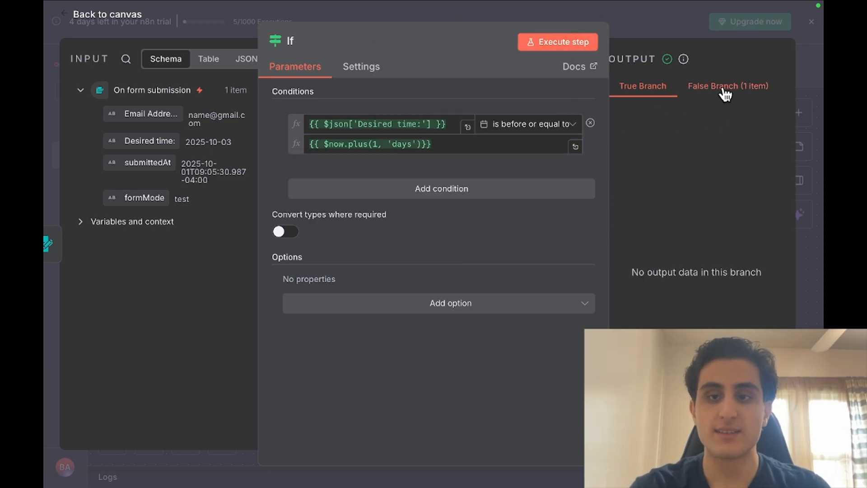
left_click(725, 92)
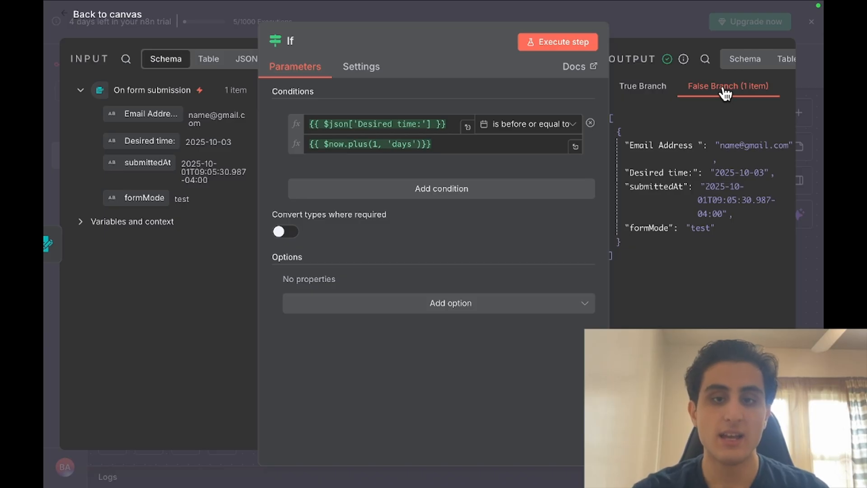
Inspect the evaluated dates of both If condition values, such as 2025-10-03
left_click(397, 122)
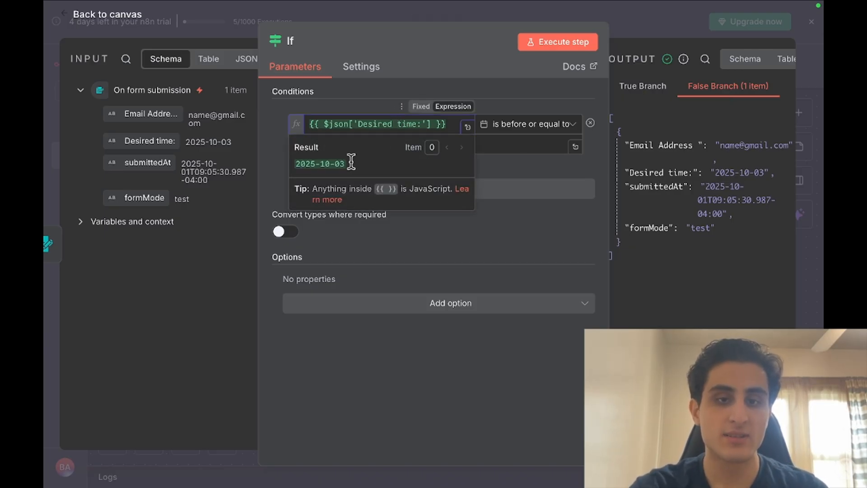
left_click_drag(350, 162, 295, 165)
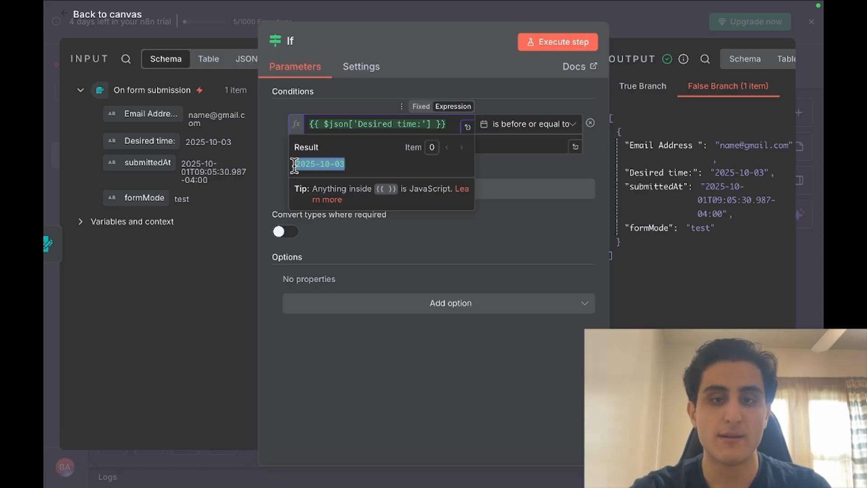
left_click(519, 244)
left_click(348, 140)
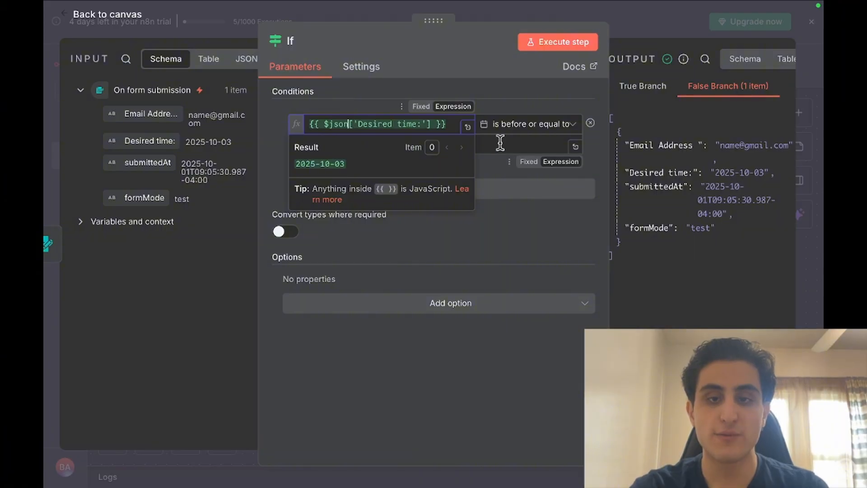
left_click(500, 144)
Convert the Desired time value to a DateTime and change the window to $now.plus(7, 'days')
left_click(433, 124)
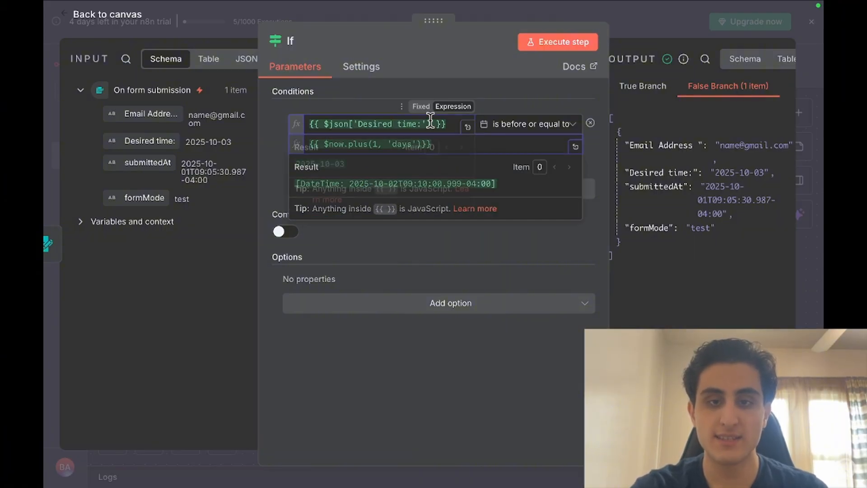
type(".")
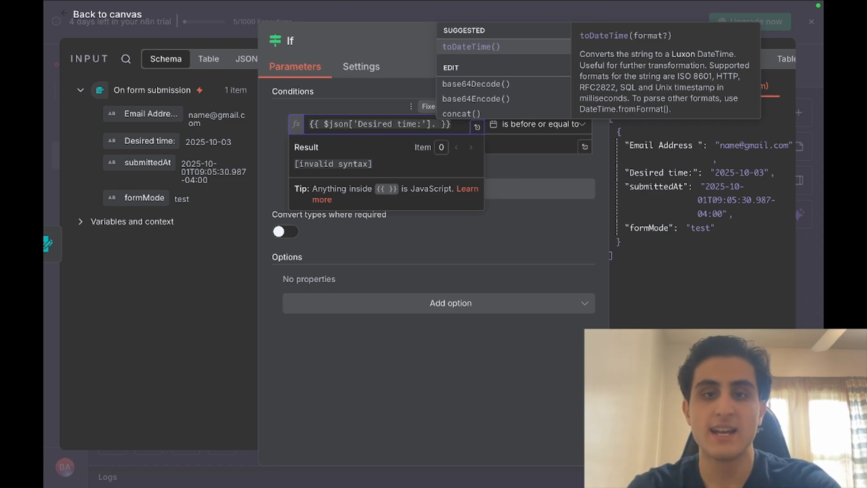
left_click(500, 53)
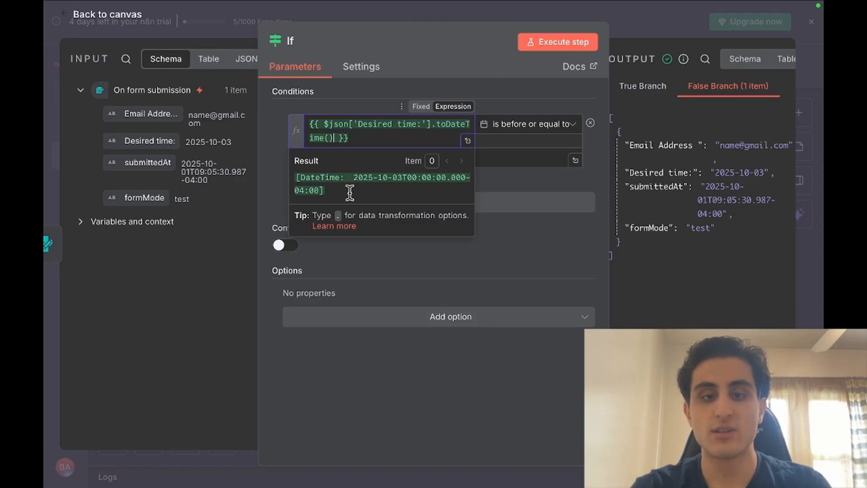
left_click(505, 159)
type("{{ $now.plus(1, 'days')}}")
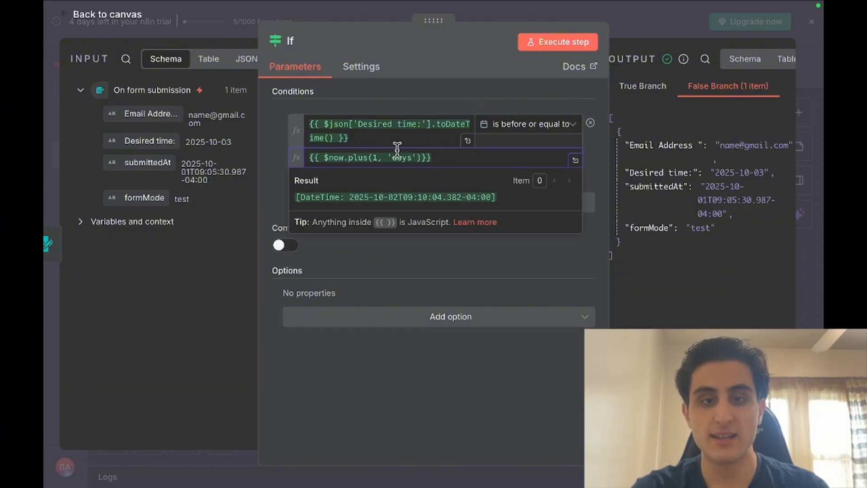
left_click(376, 159)
key("BackSpace")
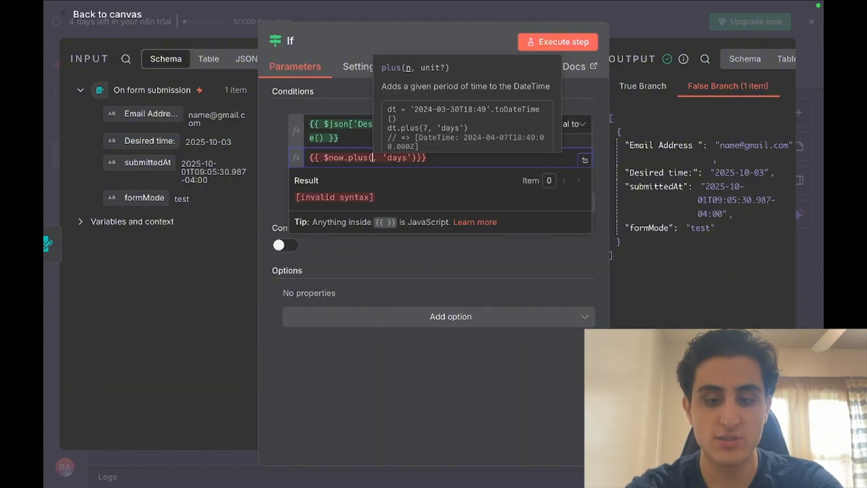
type("7")
left_click(459, 265)
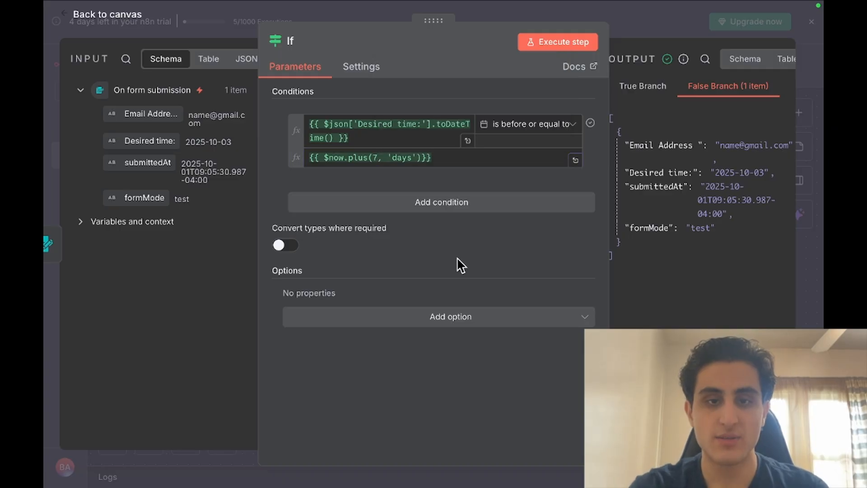
Rerun the If node and confirm the submission item lands on the True Branch
left_click(566, 47)
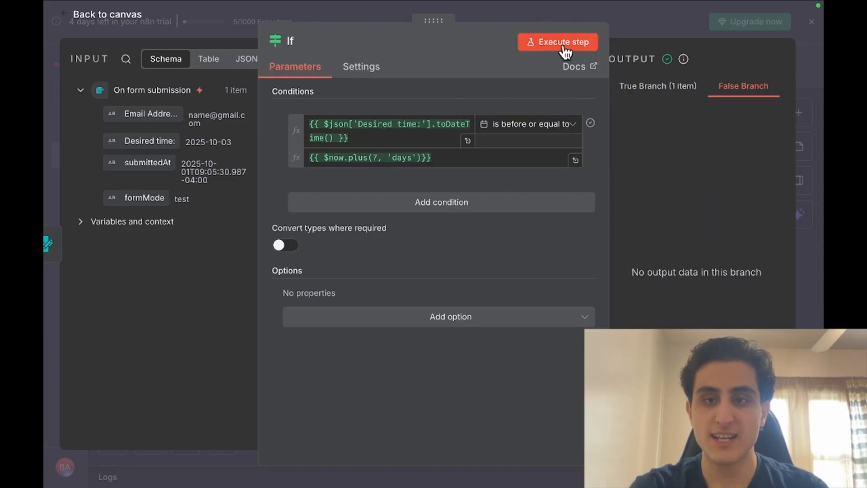
left_click(678, 89)
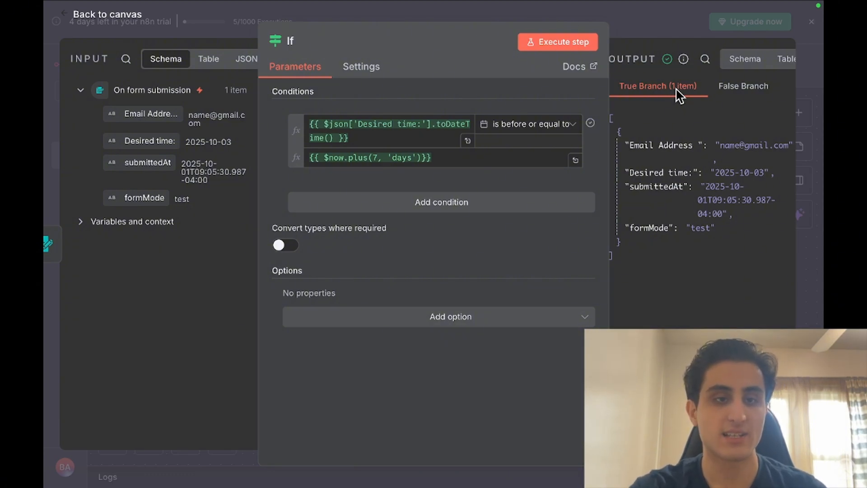
left_click(44, 107)
scroll(548, 220, "right", 5)
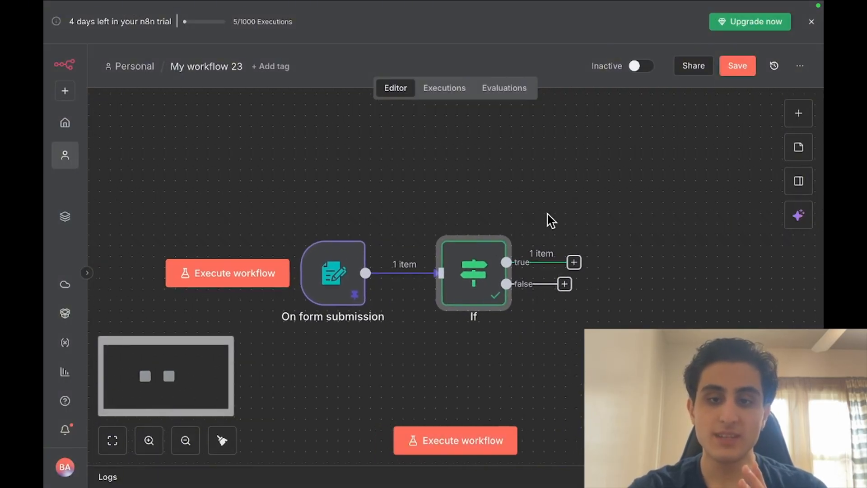
scroll(550, 224, "right", 1)
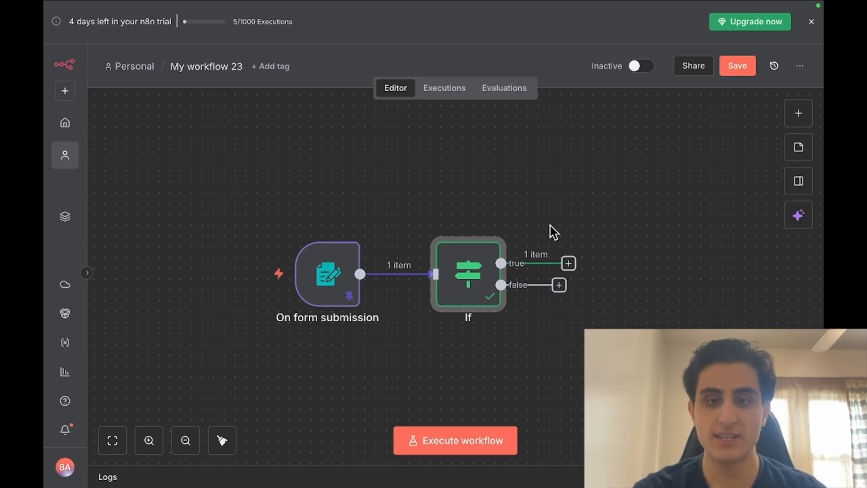
Attach a No Operation, do nothing node to the If node's false output
left_click(559, 285)
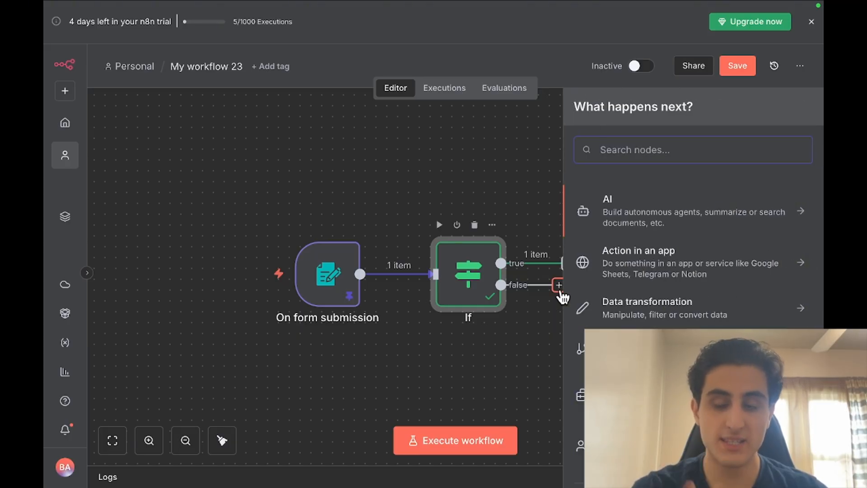
type("no")
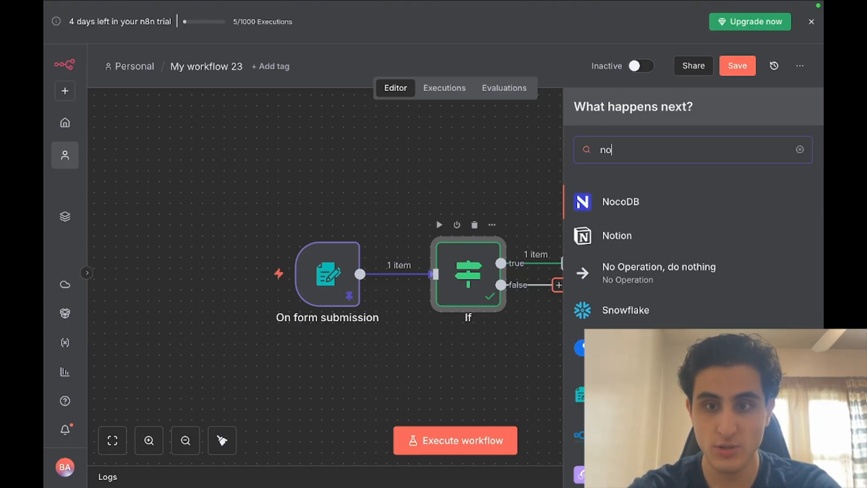
left_click(638, 276)
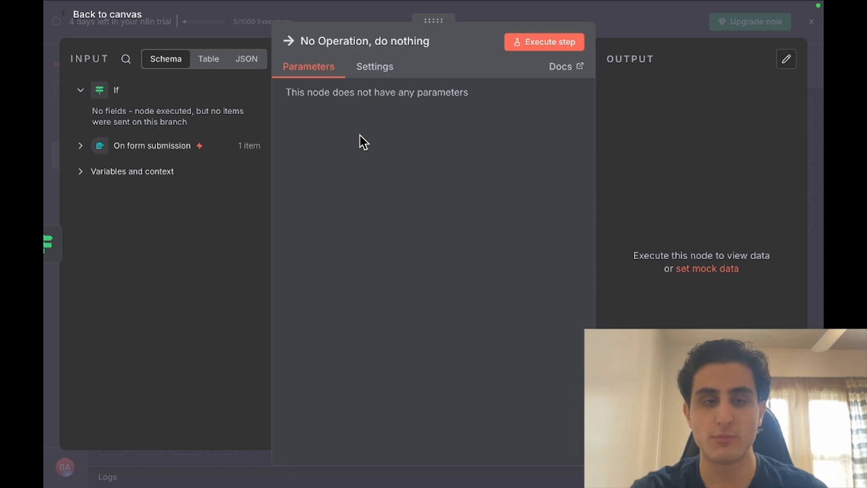
left_click(48, 107)
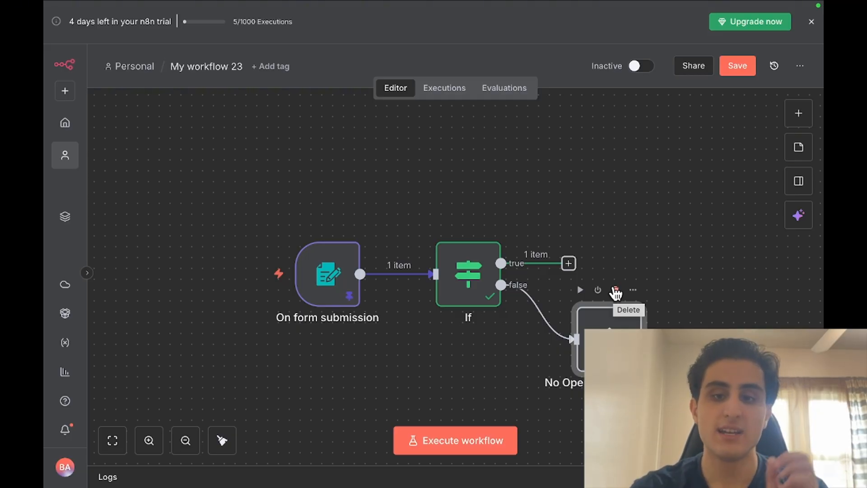
Add Slack's Send a message action after the If node's true output
left_click(569, 264)
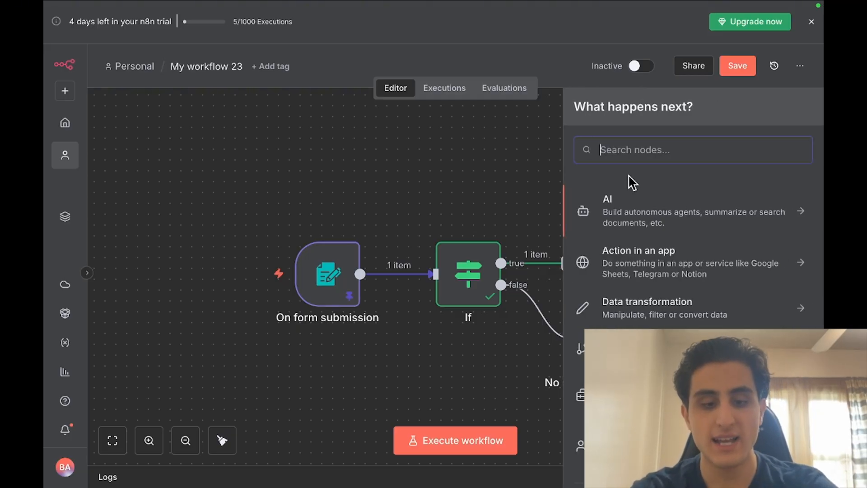
type("sla")
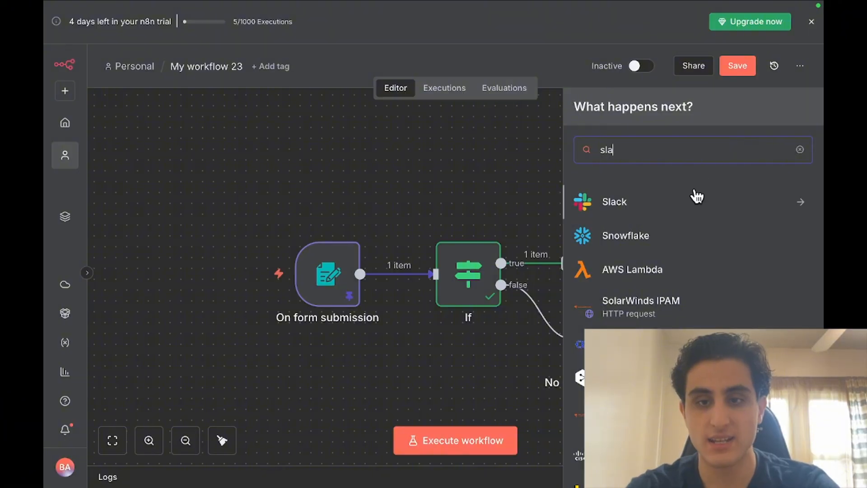
left_click(660, 202)
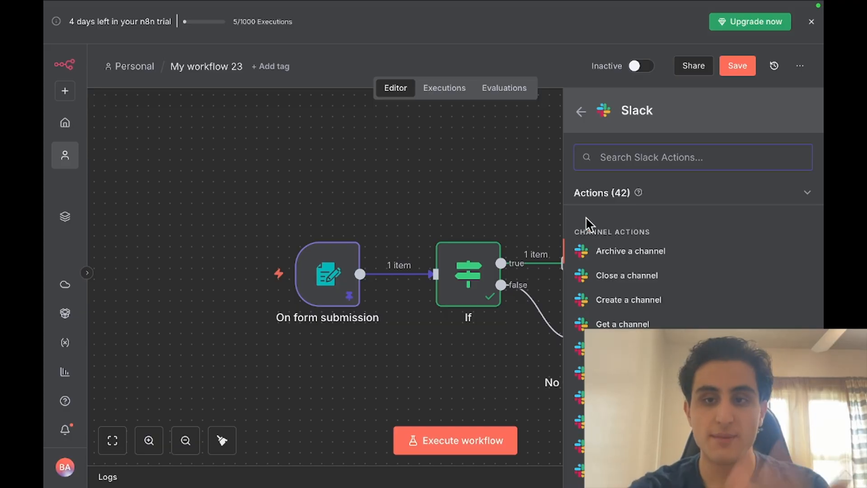
scroll(691, 293, "down", 2)
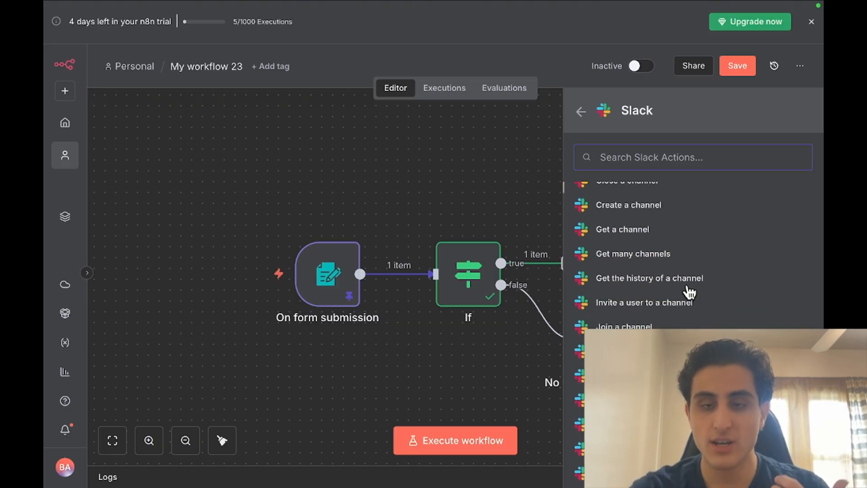
scroll(690, 293, "up", 2)
scroll(674, 299, "down", 2)
scroll(671, 301, "down", 5)
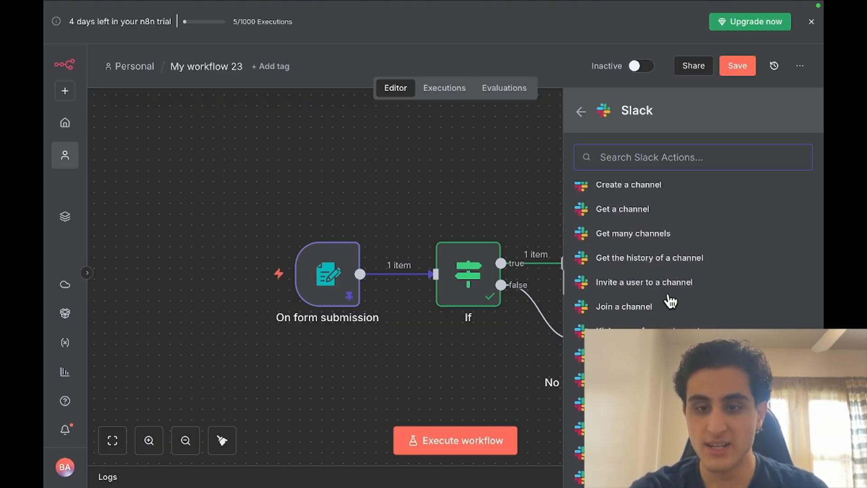
scroll(670, 302, "down", 5)
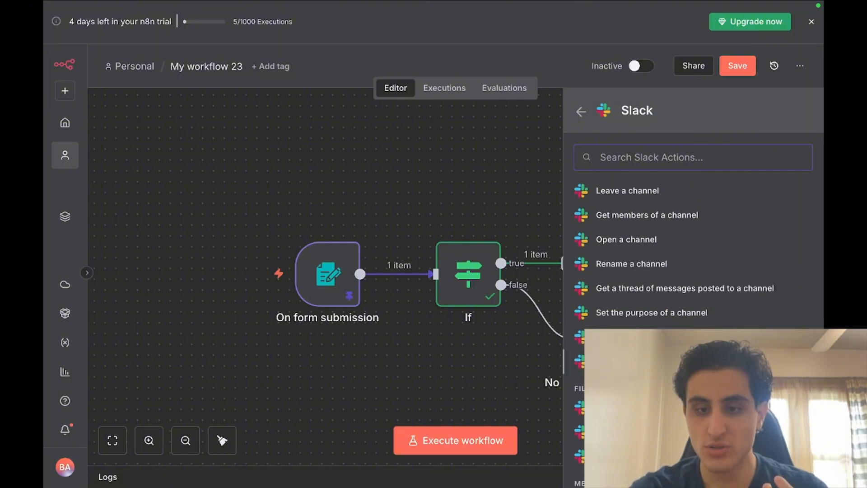
scroll(670, 272, "down", 1)
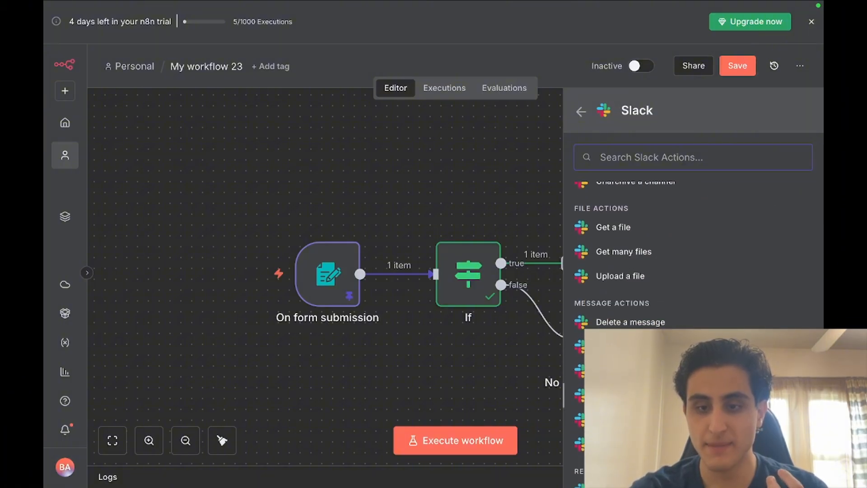
left_click(628, 396)
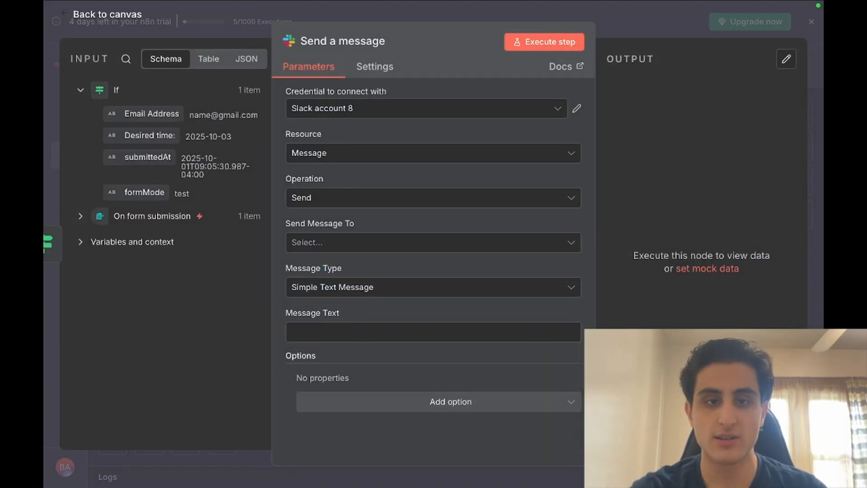
left_click(45, 195)
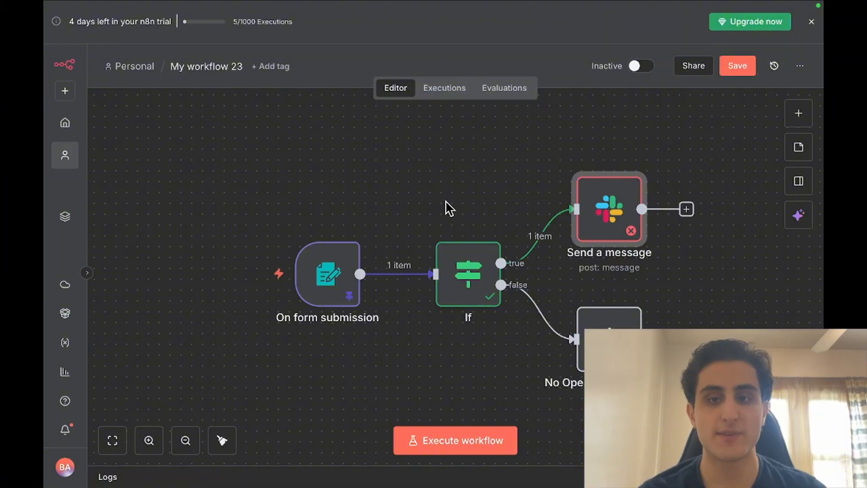
In the Slack node, start a new Slack credential (Slack account 10) and view its help docs
mouse_move(609, 208)
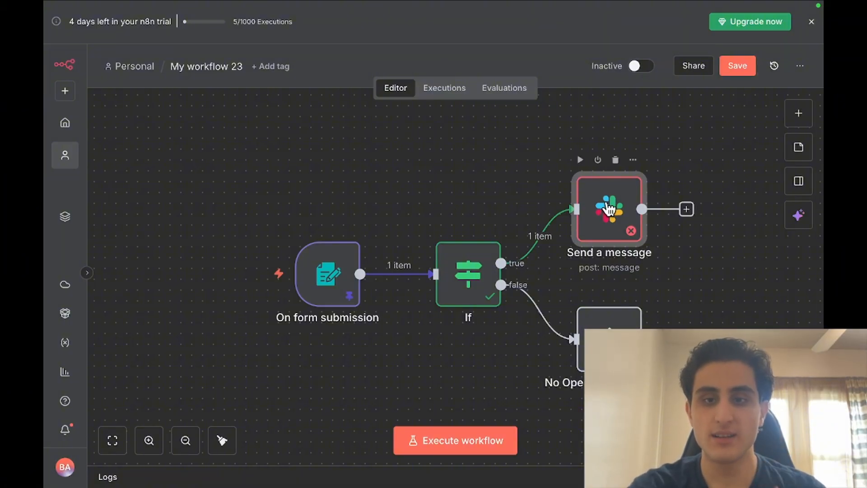
double_click(607, 204)
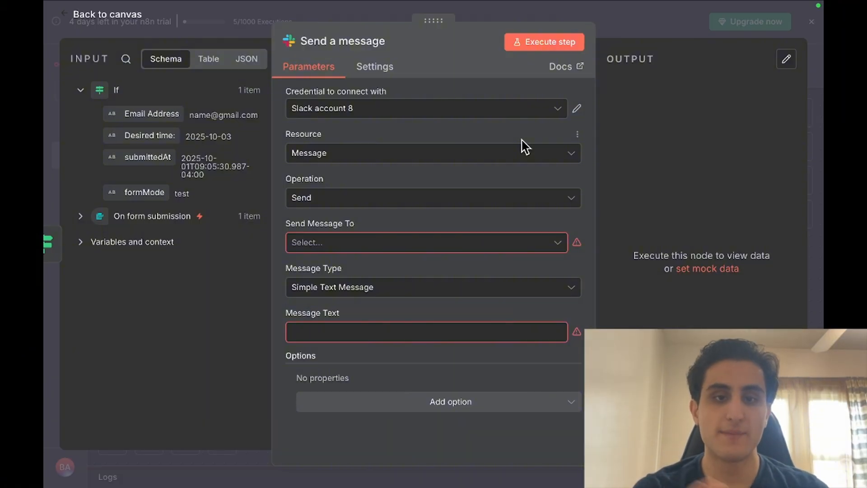
left_click(524, 111)
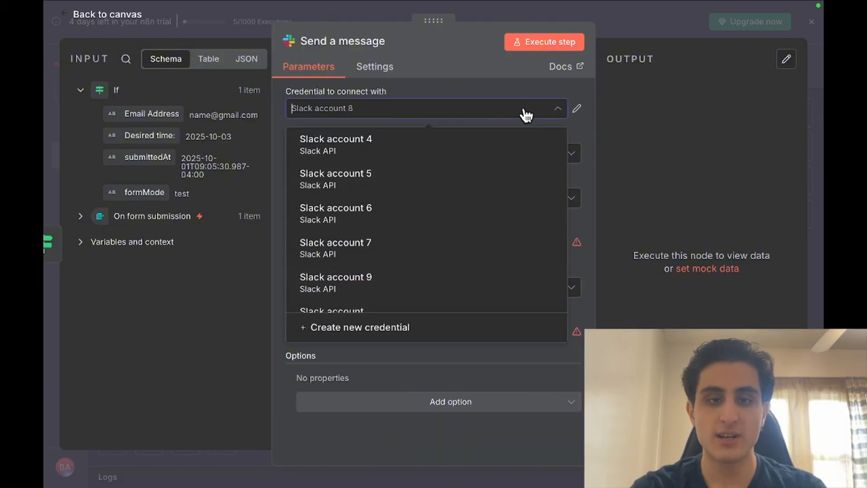
scroll(465, 240, "down", 3)
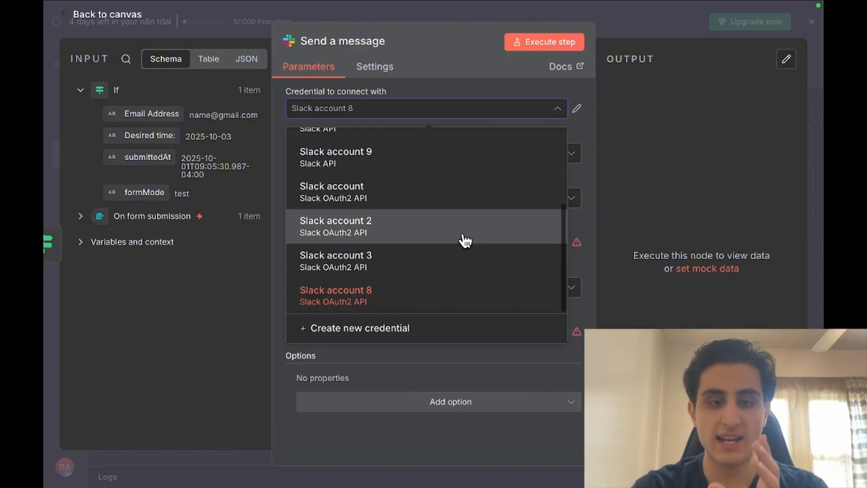
left_click(411, 334)
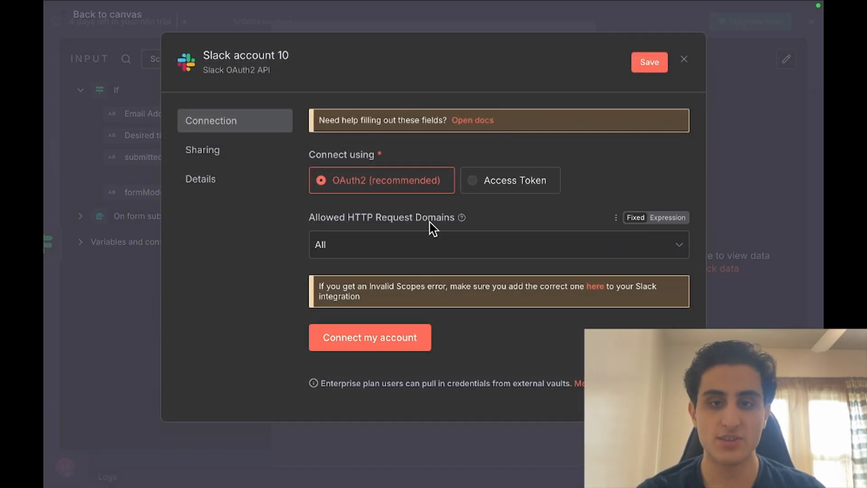
left_click(465, 120)
Scroll the Slack credentials docs to the API access token setup steps
scroll(434, 233, "down", 2)
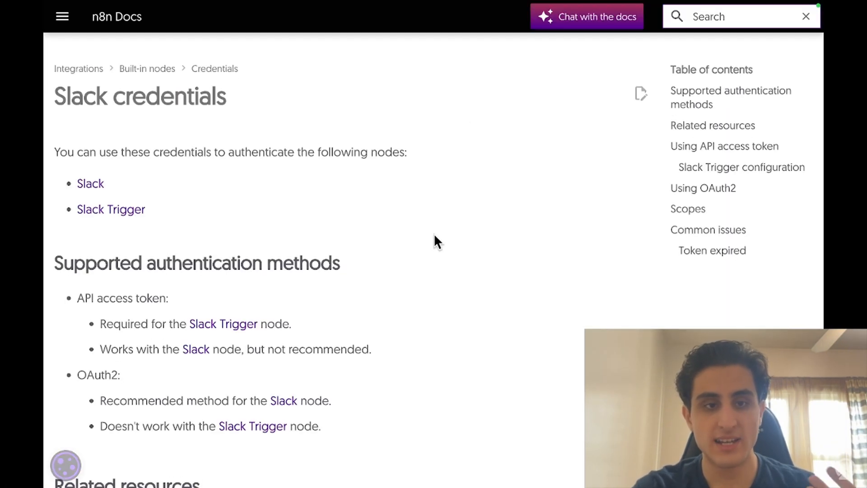
scroll(434, 235, "down", 8)
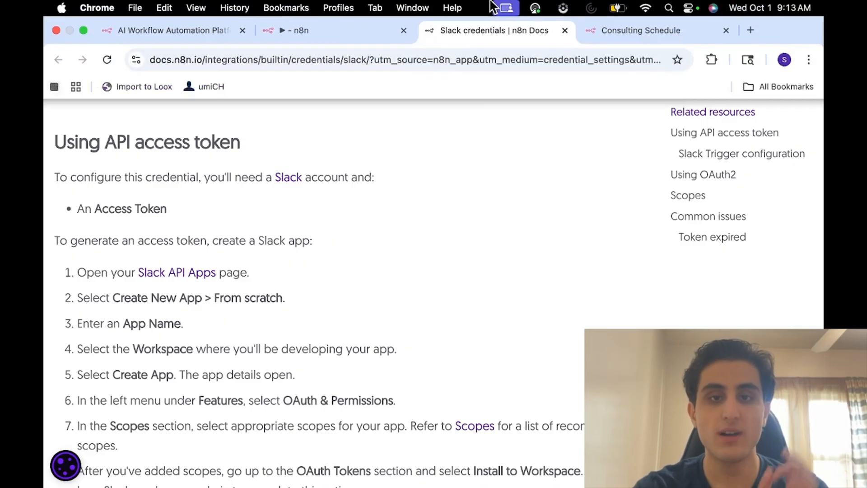
Back in n8n, discard the unfinished new Slack credential without connecting it
left_click(323, 39)
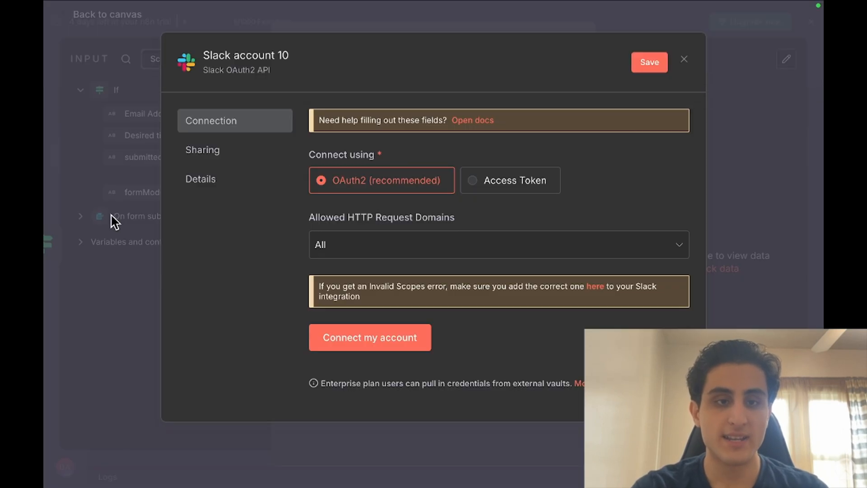
left_click(111, 274)
left_click(467, 274)
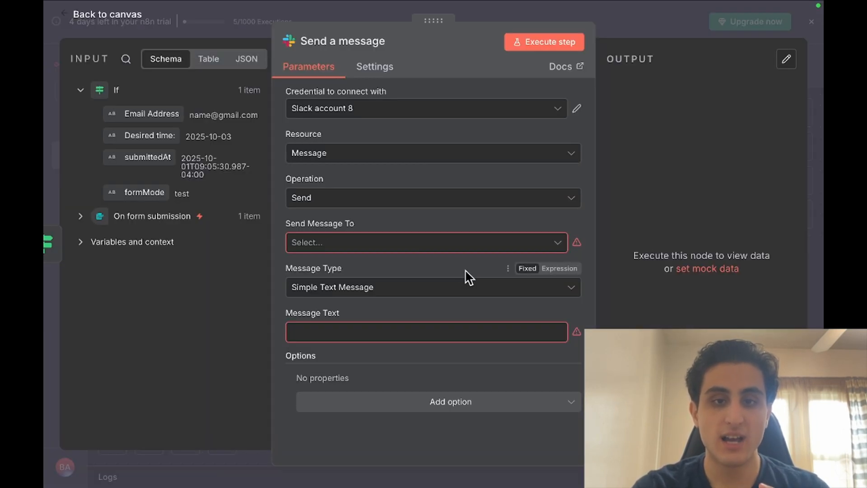
Connect the Slack step with Slack account 9 and set Send Message To to Channel
left_click(414, 110)
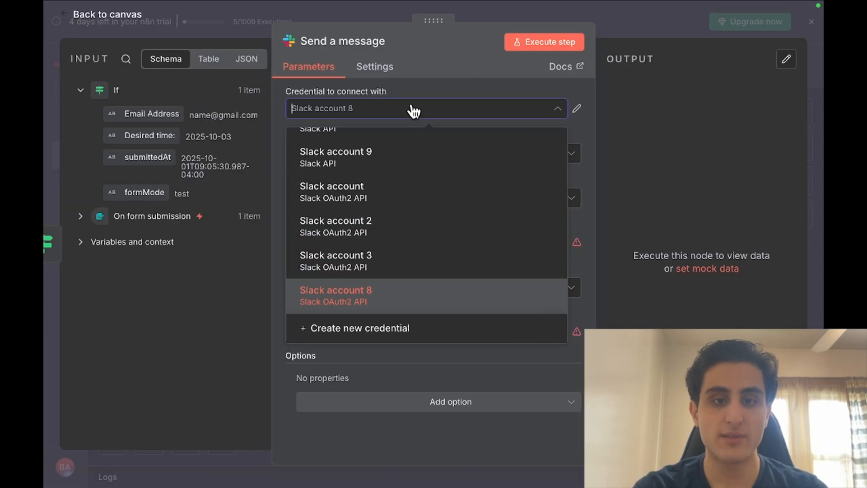
left_click(398, 165)
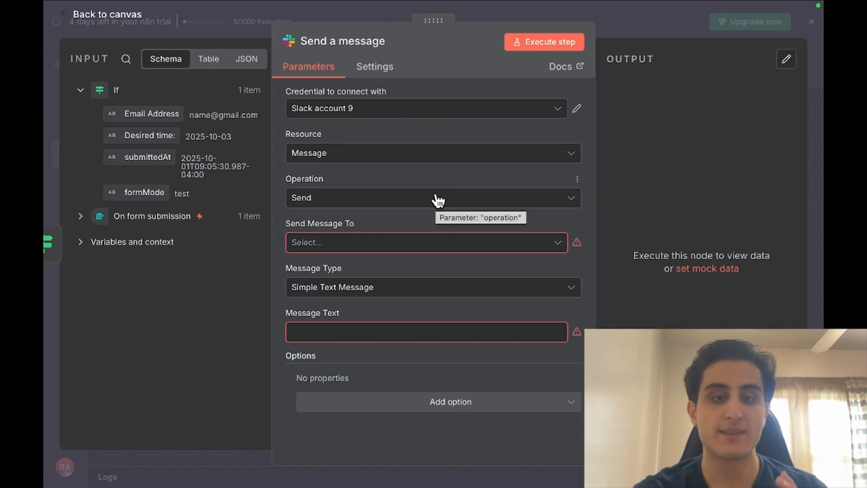
left_click(409, 249)
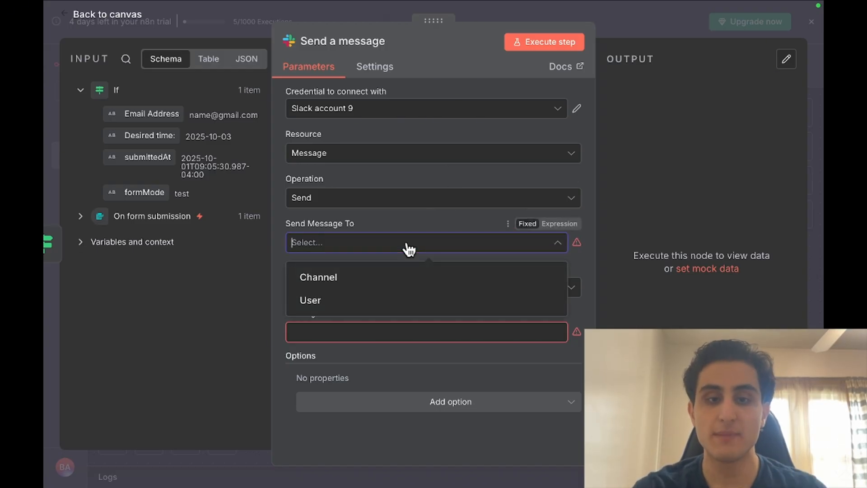
left_click(376, 278)
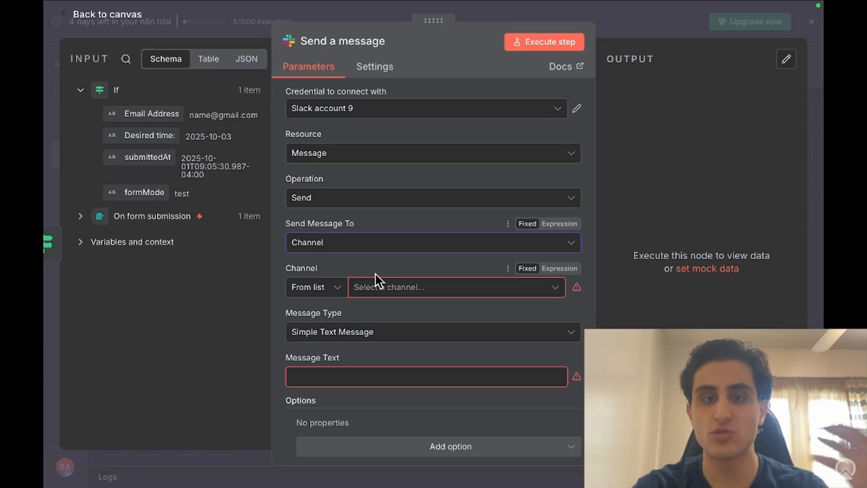
left_click(390, 291)
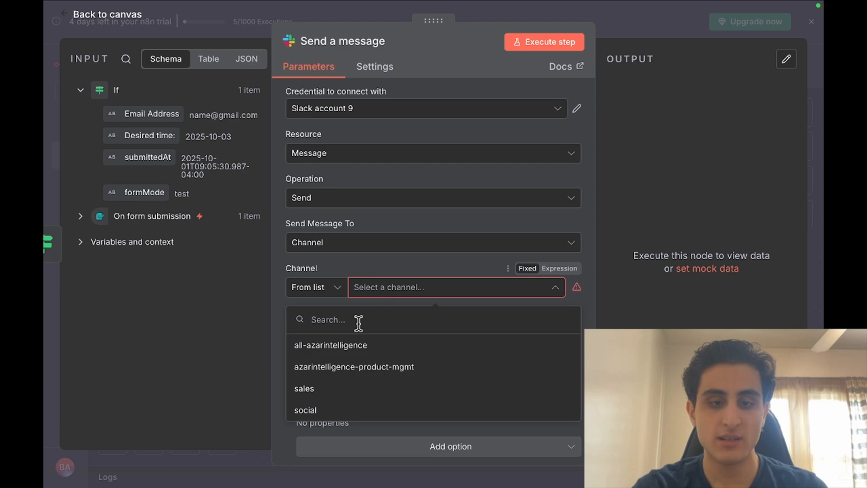
Post to #all-azarintelligence with text 'Hey, We have a new appointment within 7 days from now:'
left_click(351, 346)
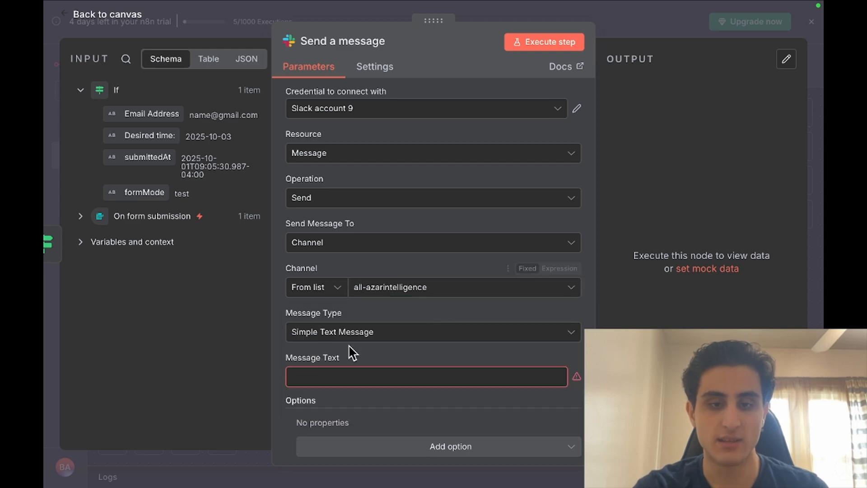
left_click(368, 375)
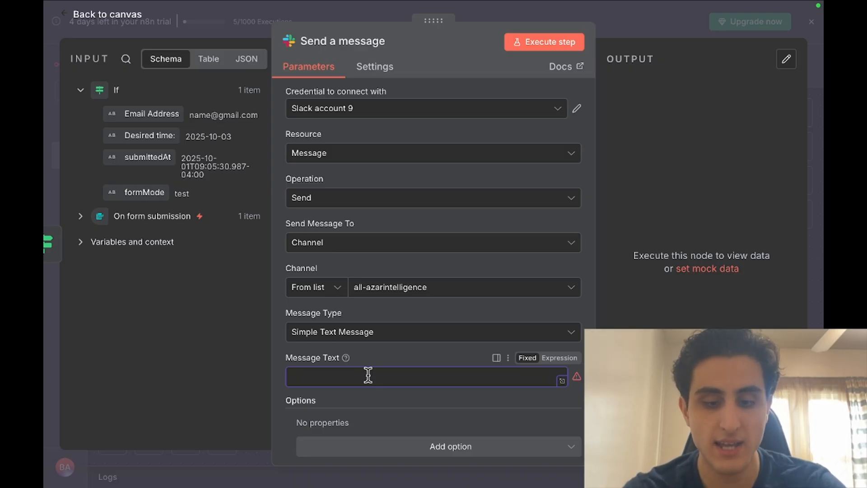
type("Hey,")
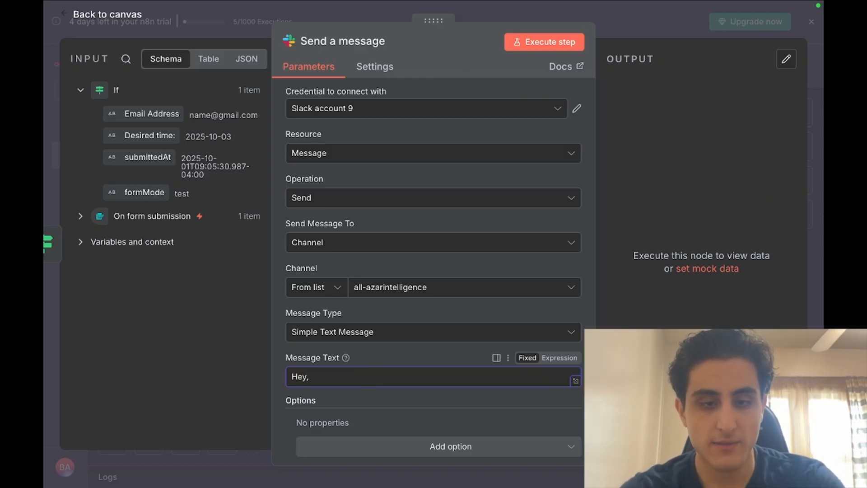
type(" EW")
key("Caps_Lock")
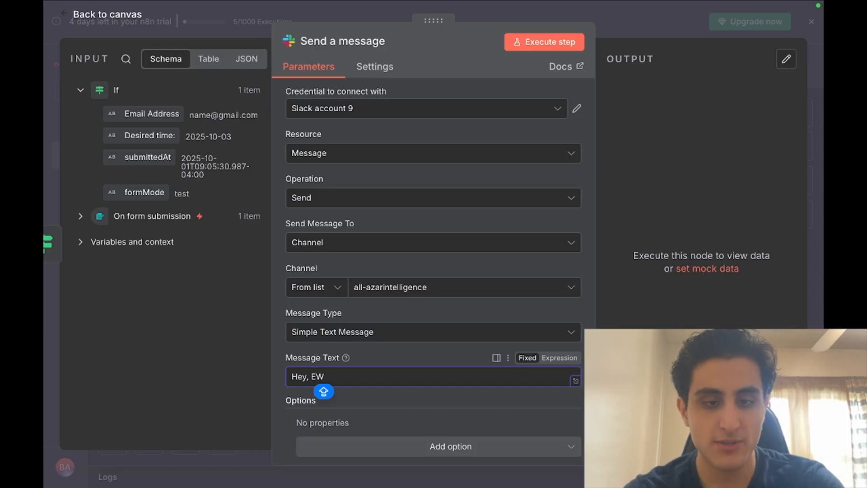
key("Caps_Lock")
key("BackSpace")
key("BackSpace")
type("We ")
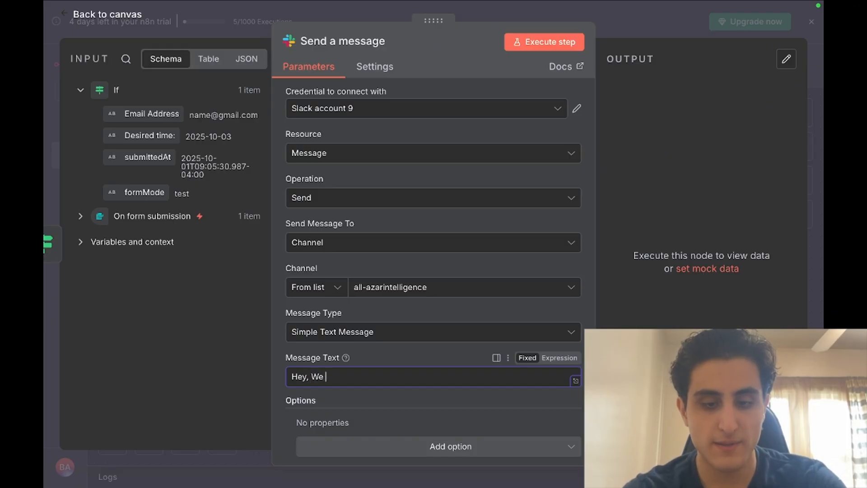
type("have a new ")
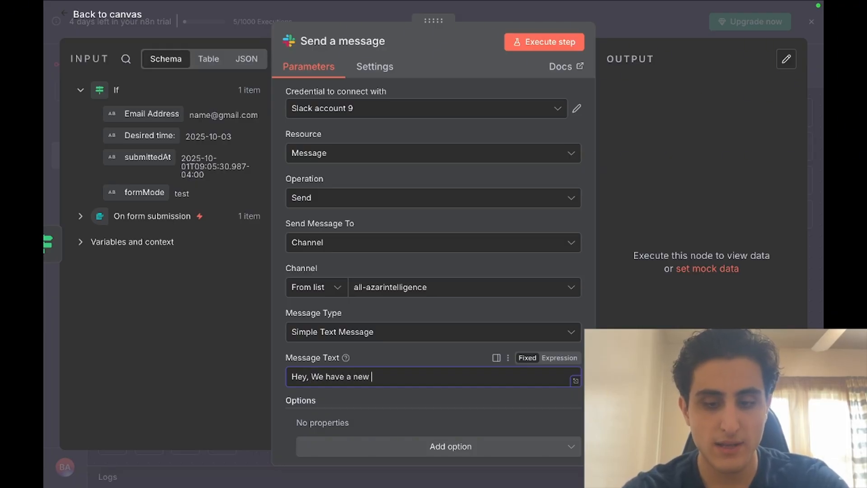
type("appoi")
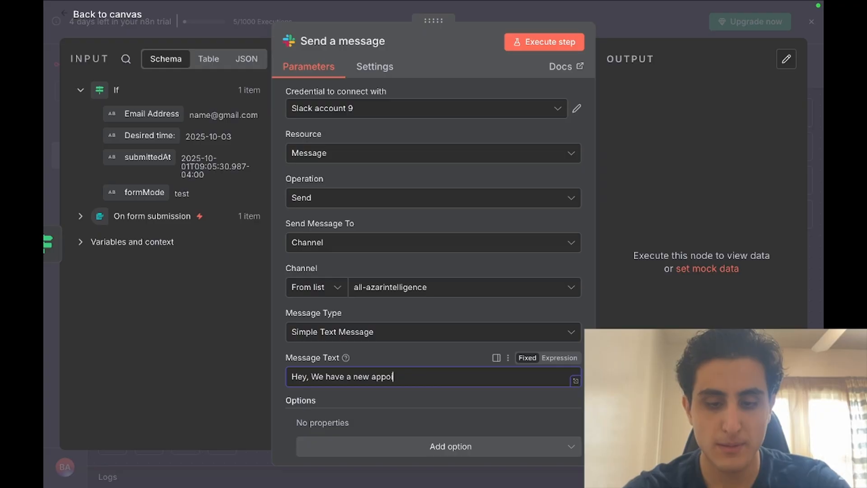
type("ntmentr within")
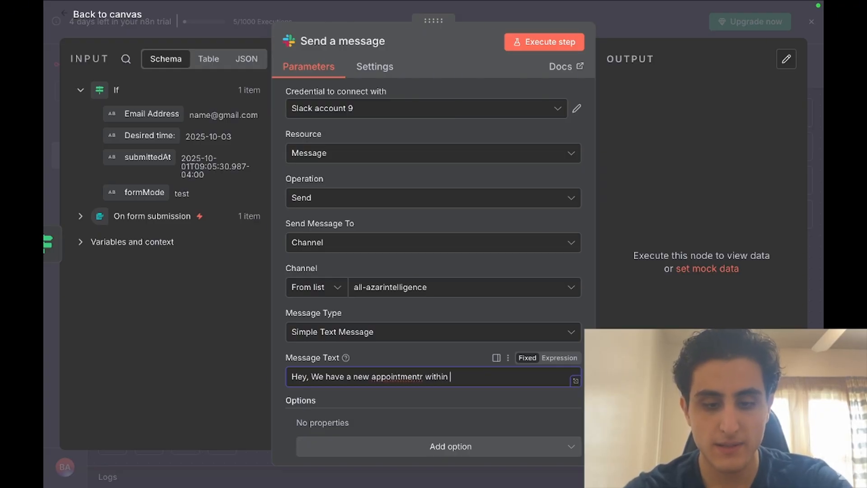
type(" 7 days f")
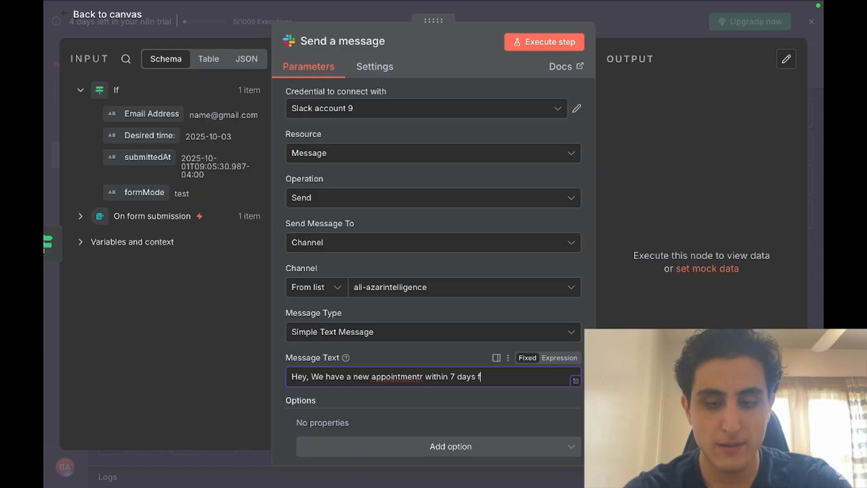
type("rom now")
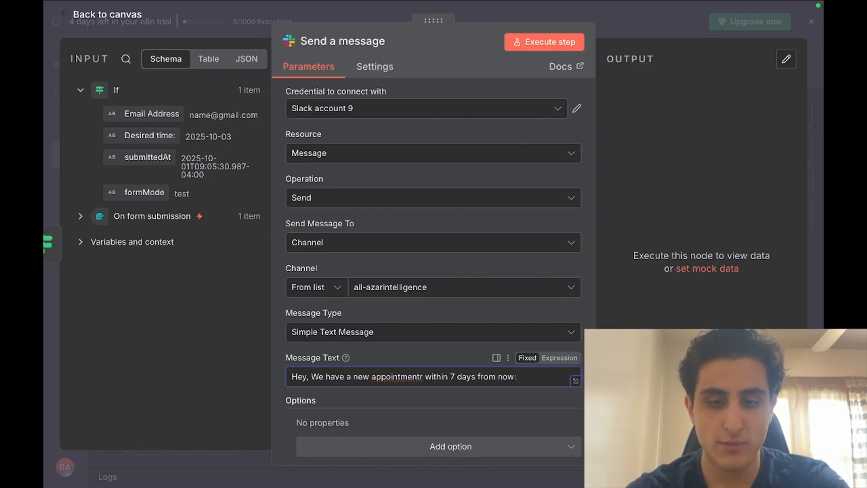
type(":")
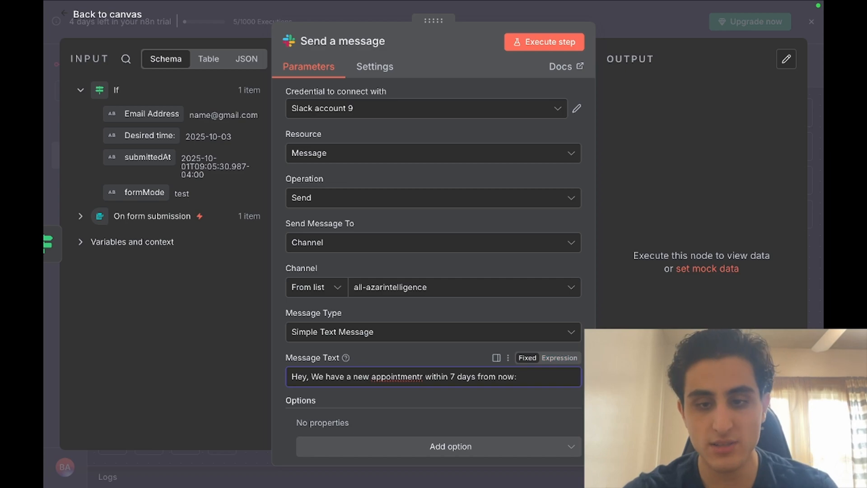
Make Message Text an expression and fix the typo 'appointmentr' in the expanded editor
left_click(560, 357)
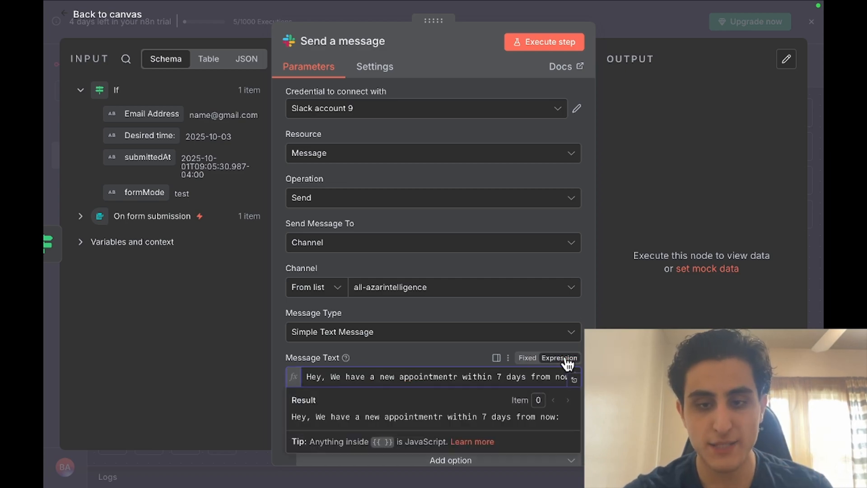
left_click(575, 381)
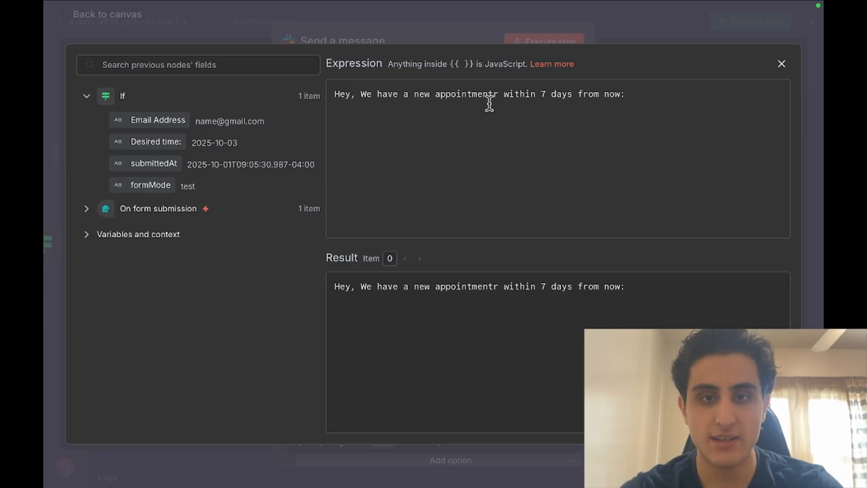
left_click(499, 94)
key("BackSpace")
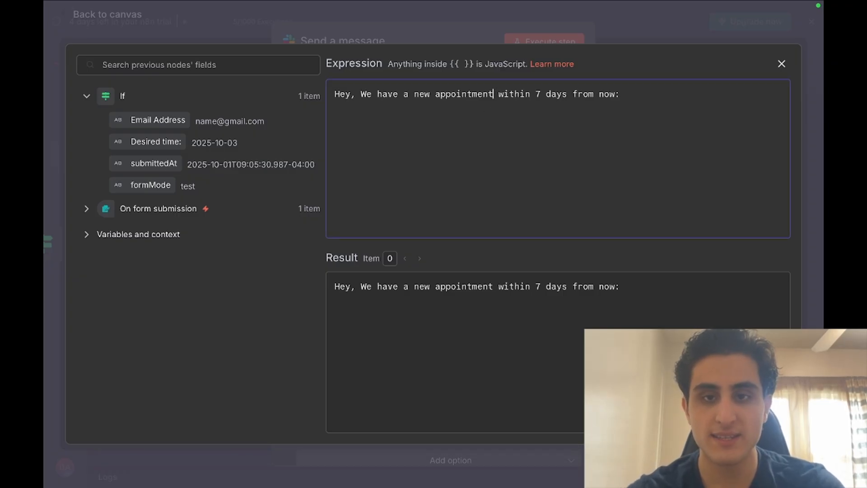
Add 'Email:' and 'Date' lines mapped to the form's Email Address and Desired time fields
left_click(639, 97)
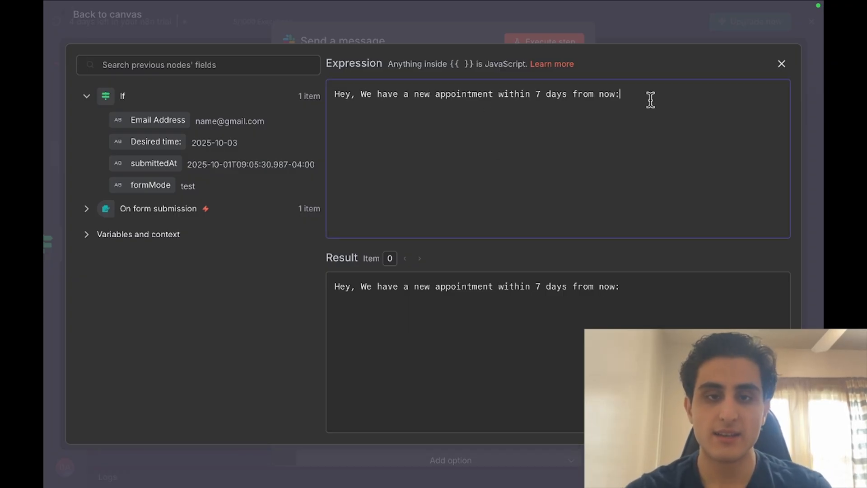
key("Return")
type("Ema")
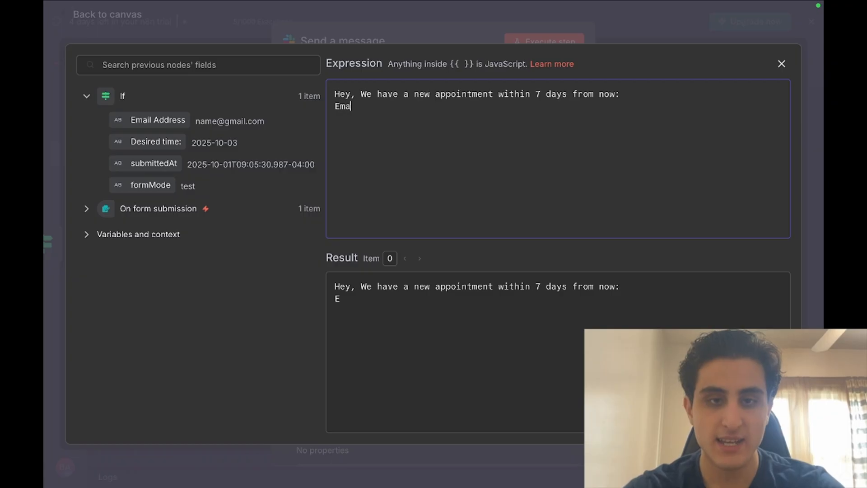
type("il:")
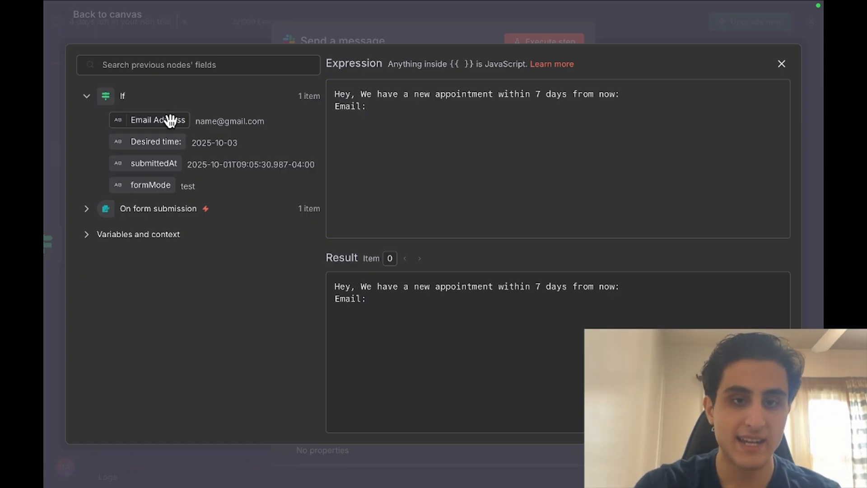
left_click_drag(169, 120, 401, 114)
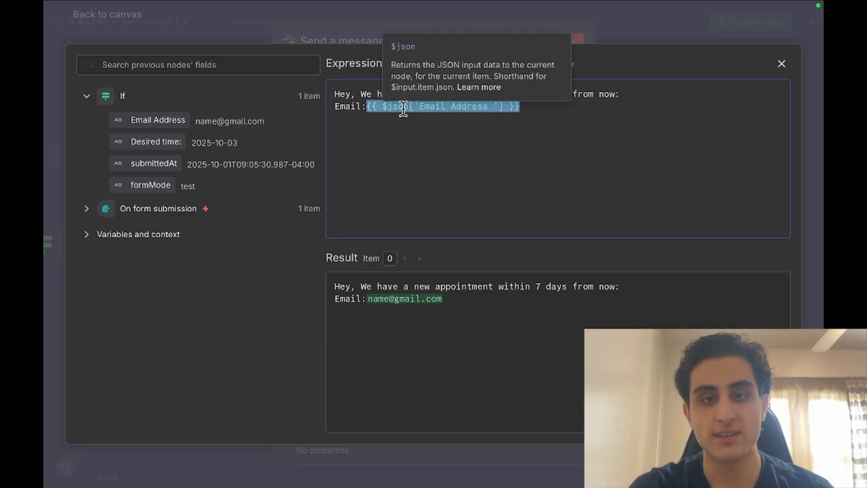
left_click(545, 112)
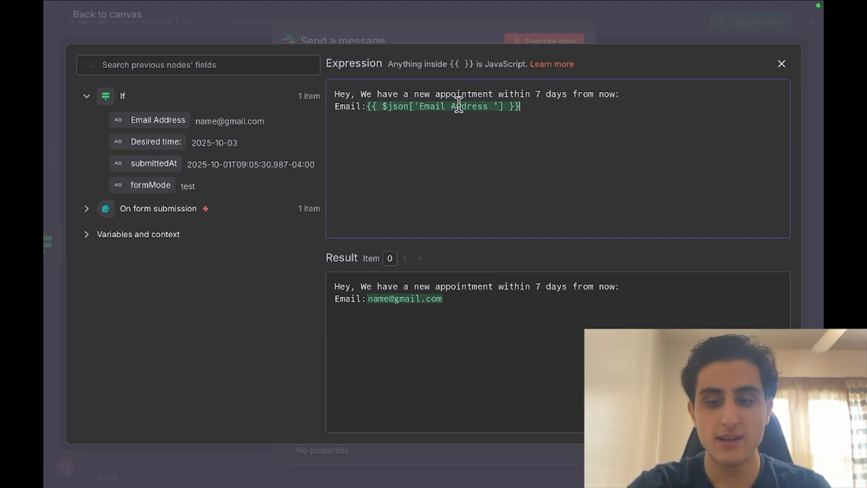
key("Return")
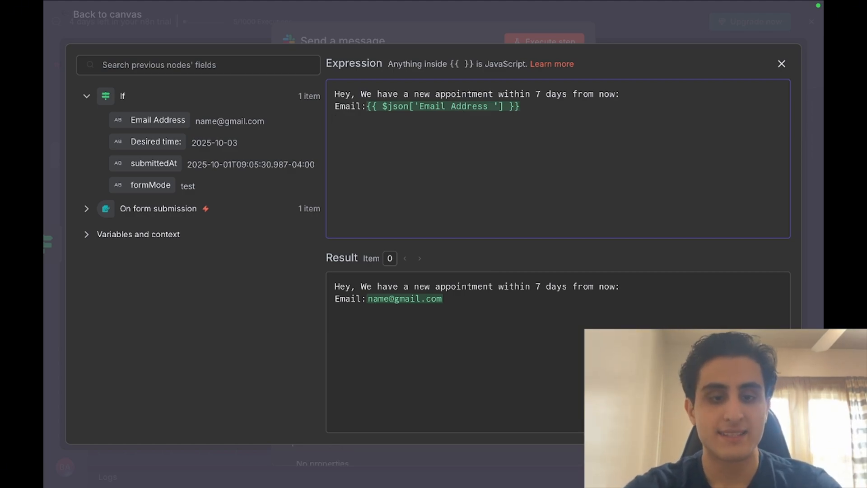
type("Date:")
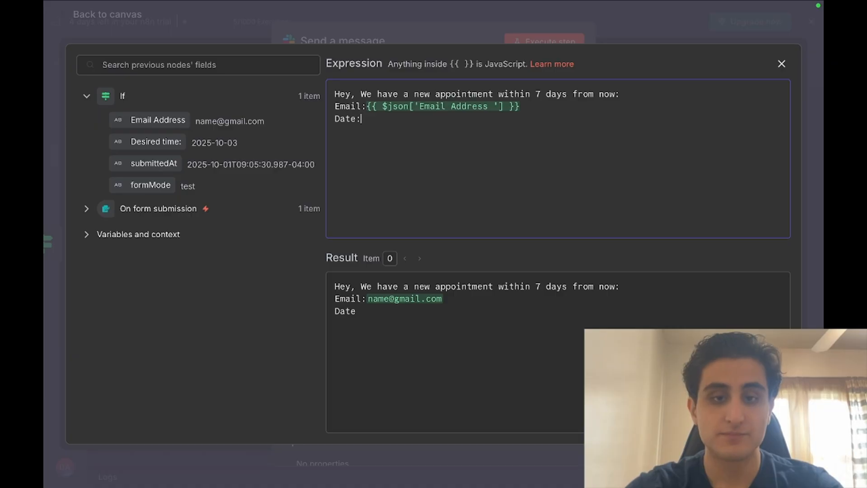
left_click_drag(141, 142, 384, 120)
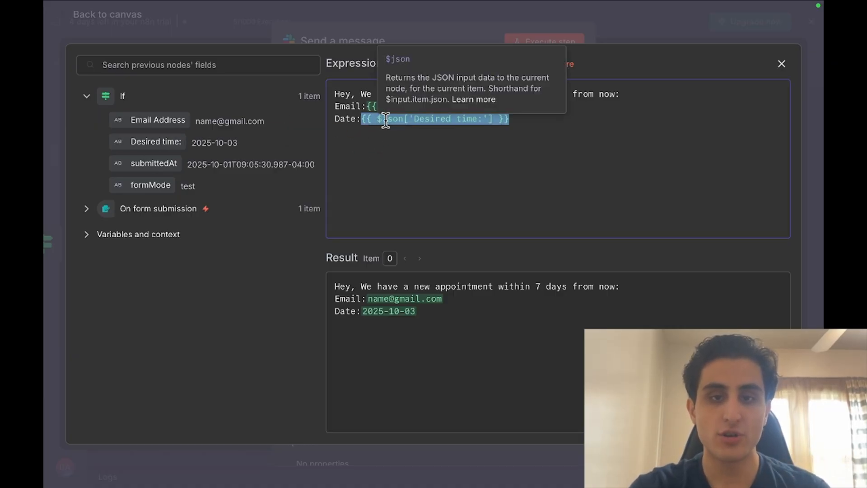
left_click(443, 165)
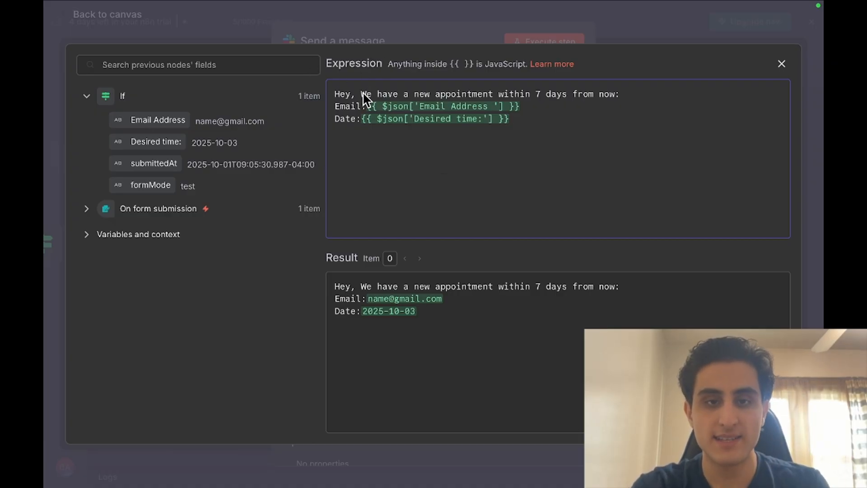
Close the expression editor and the Slack node to return to the canvas
left_click(320, 39)
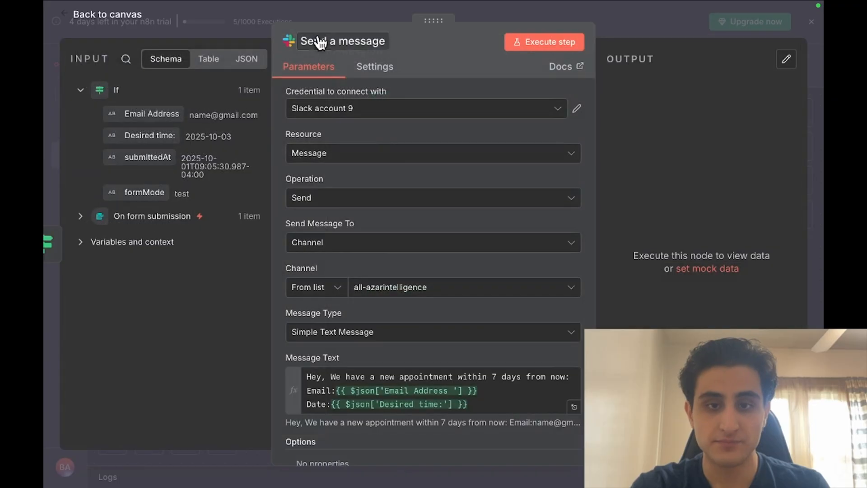
scroll(388, 277, "down", 1)
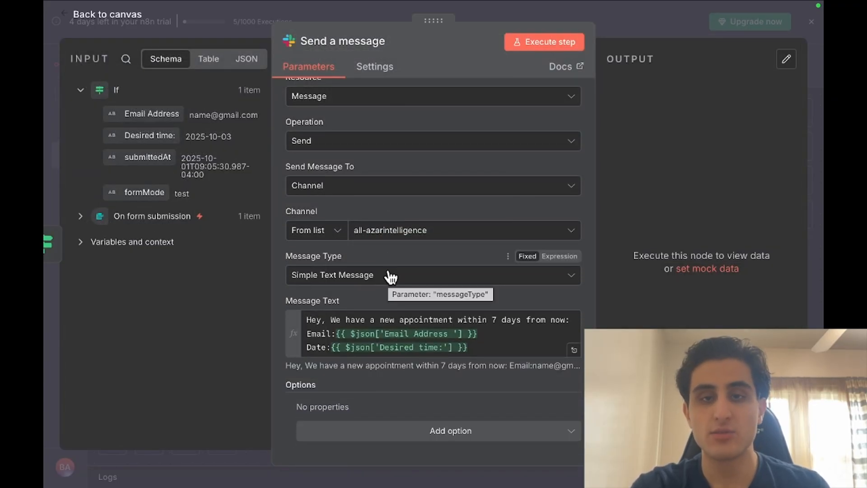
mouse_move(464, 4)
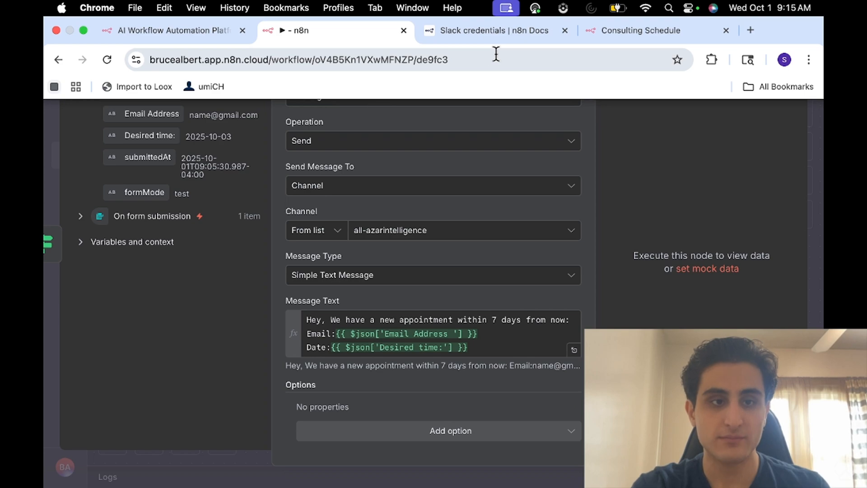
left_click(43, 168)
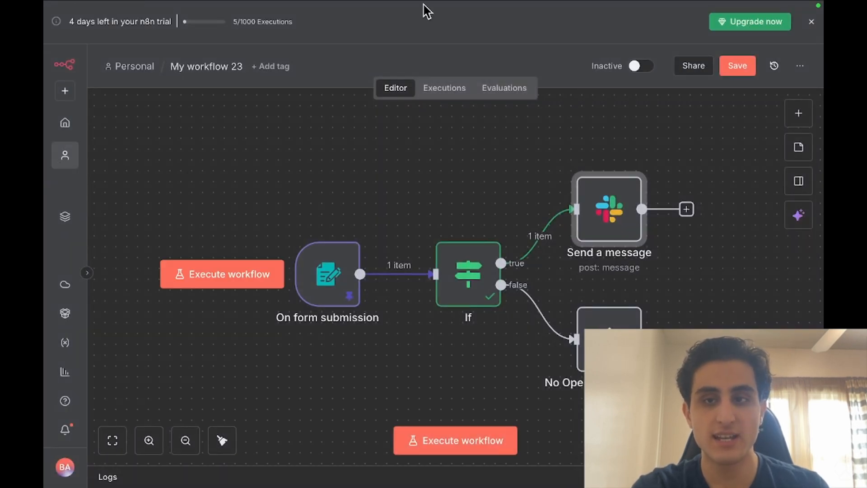
Search 'slack' in a new tab and launch the AzarIntelligence workspace from the Slack site
mouse_move(639, 15)
left_click(748, 32)
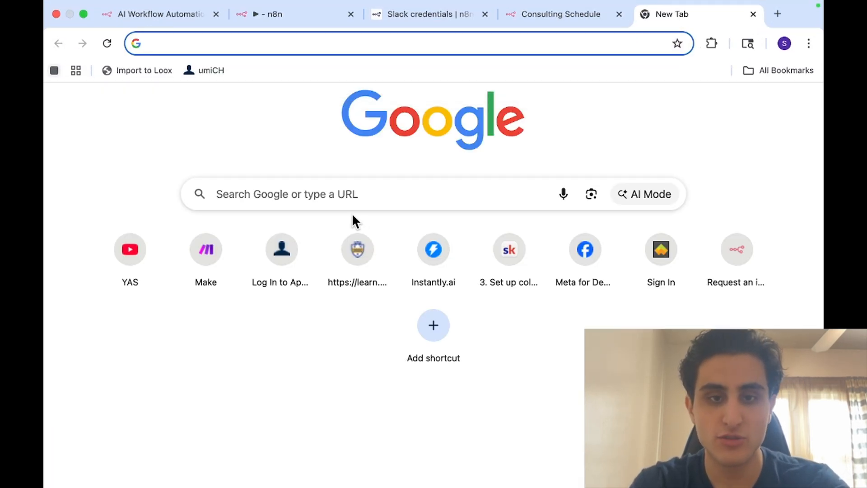
left_click(351, 193)
type("slack")
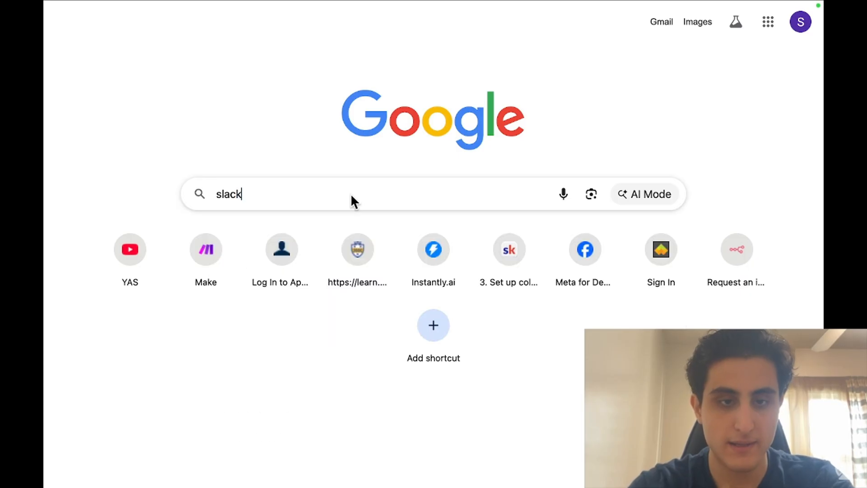
key("Return")
left_click(245, 185)
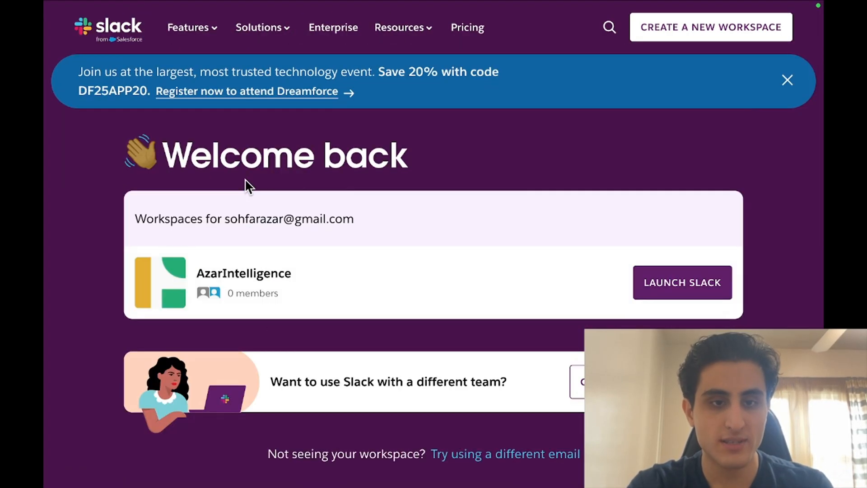
left_click(701, 295)
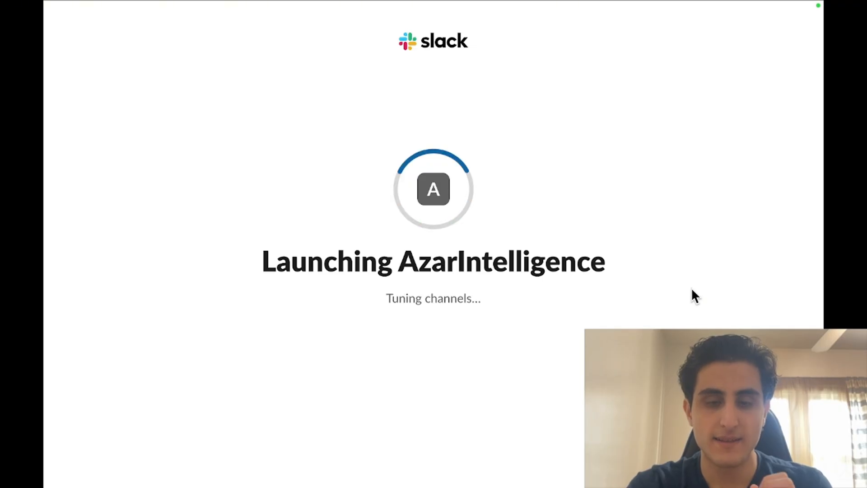
Open the AzarIntelligence workspace in the browser, showing #all-azarintelligence
mouse_move(558, 2)
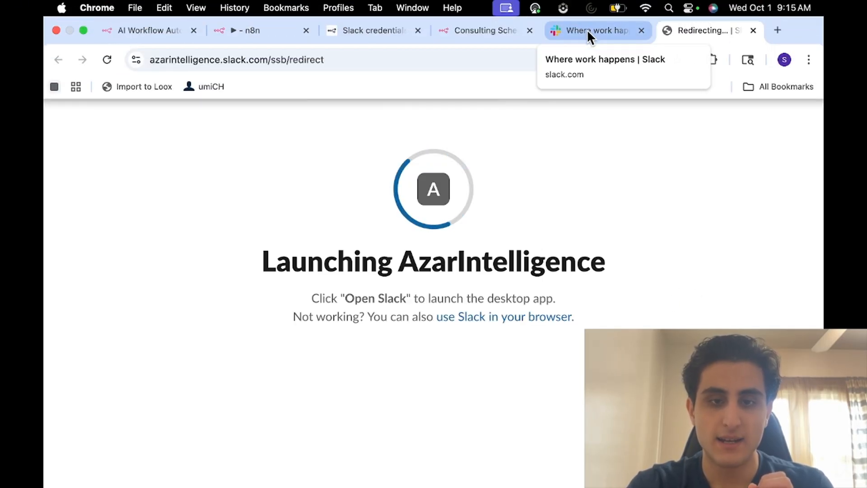
left_click(471, 28)
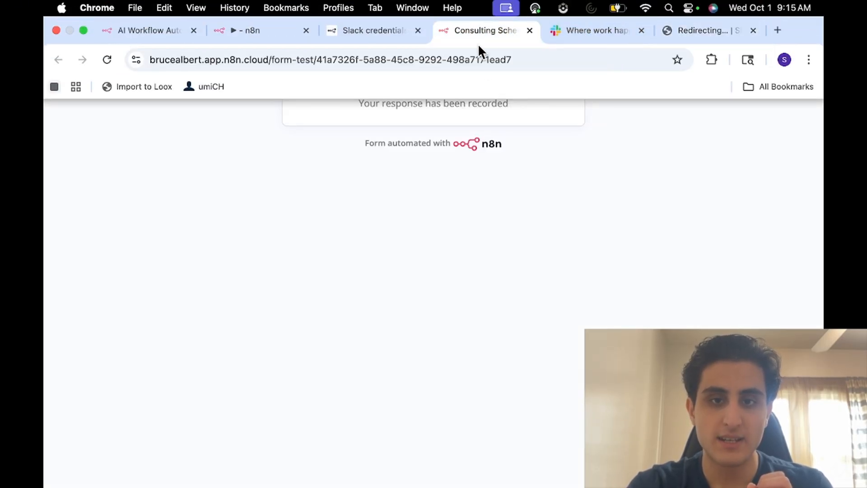
left_click(266, 28)
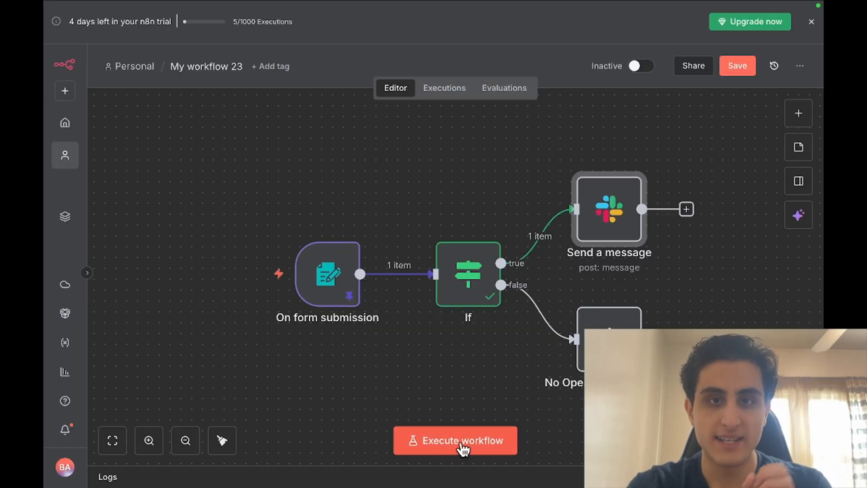
mouse_move(334, 294)
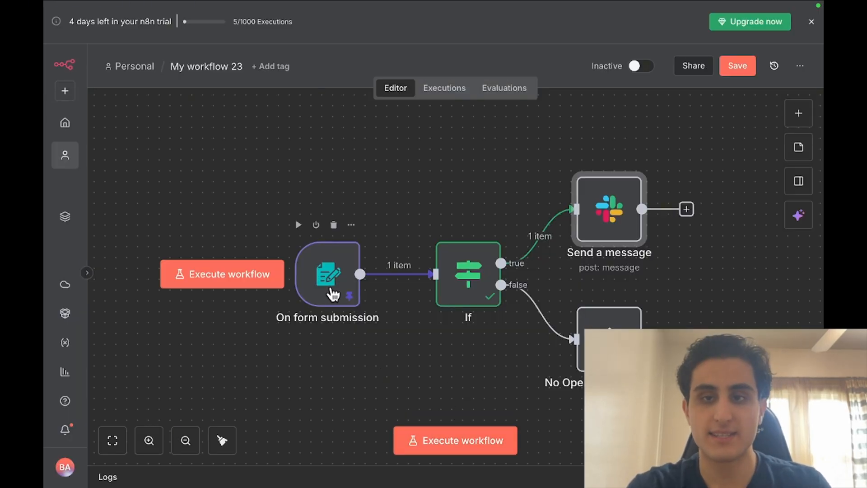
left_click(601, 30)
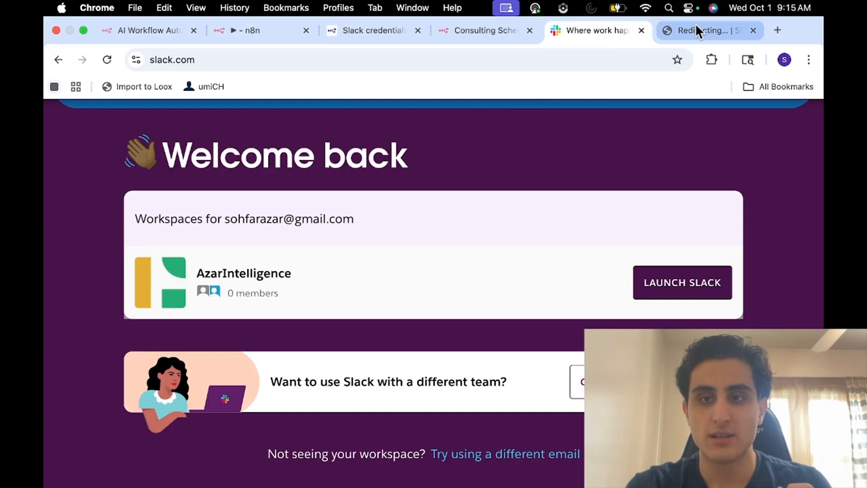
left_click(696, 27)
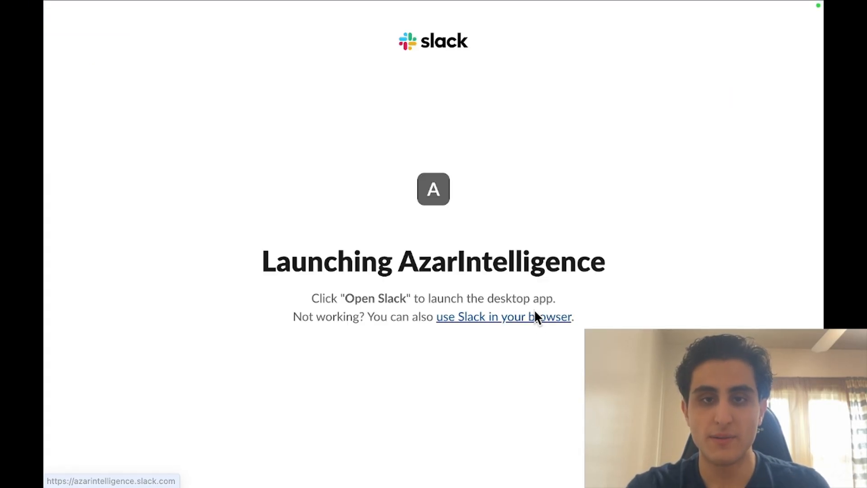
left_click(535, 312)
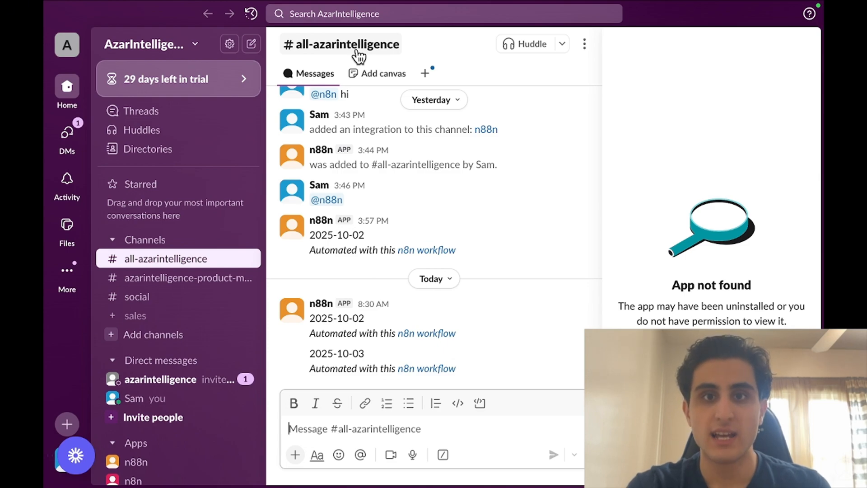
mouse_move(407, 3)
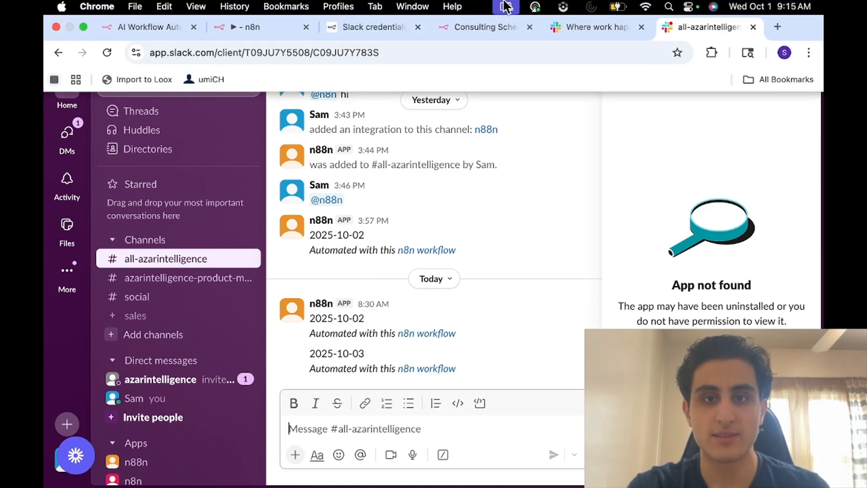
Execute the whole workflow and check the new appointment message in #all-azarintelligence
left_click(256, 28)
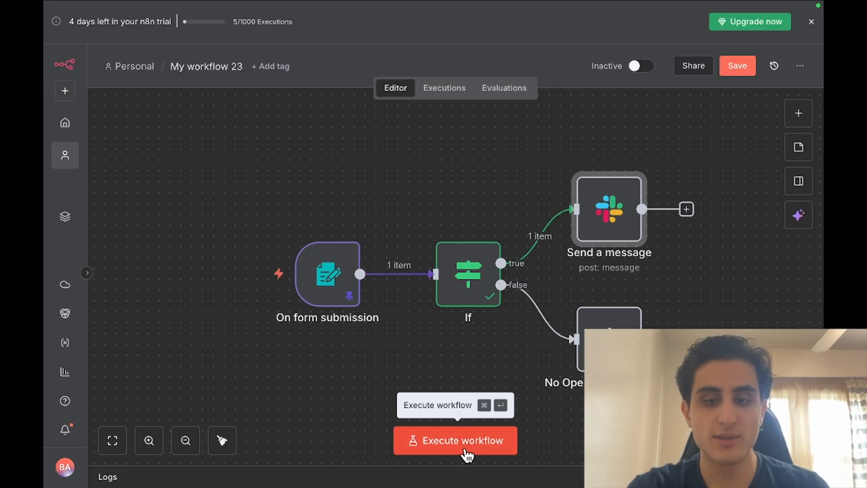
left_click(465, 451)
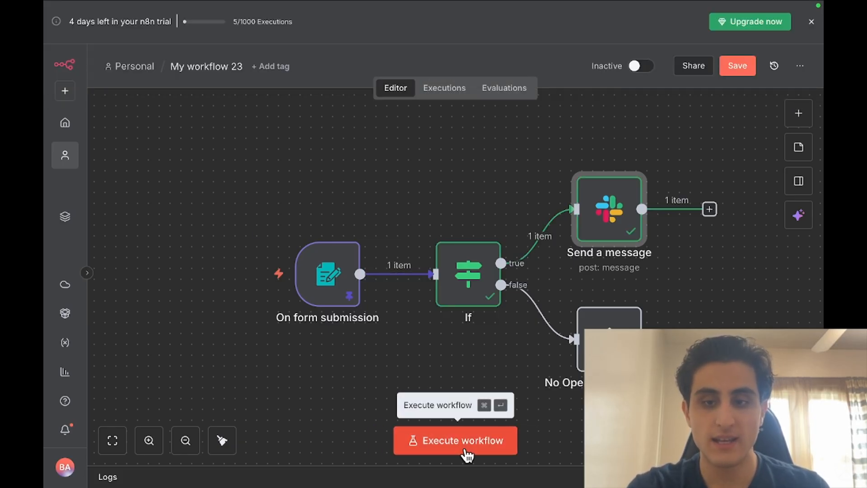
left_click(698, 28)
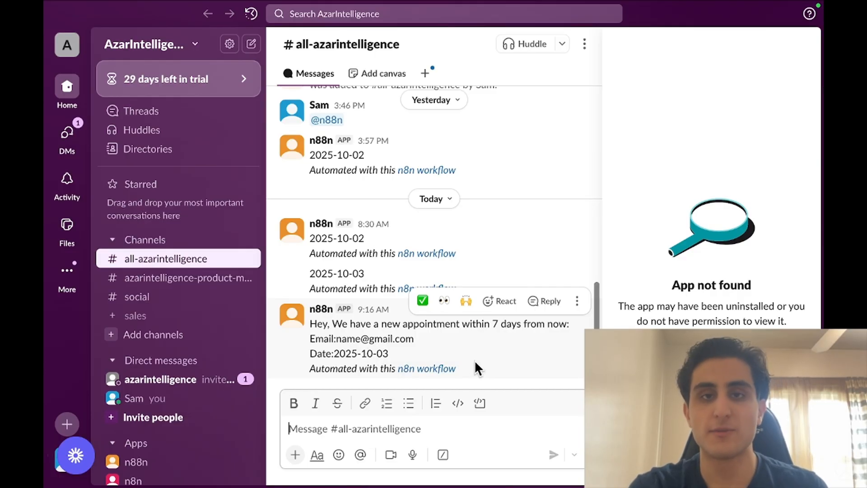
After viewing the Slack message for the 2025-10-03 appointment, switch back to the n8n editor tab
mouse_move(515, 3)
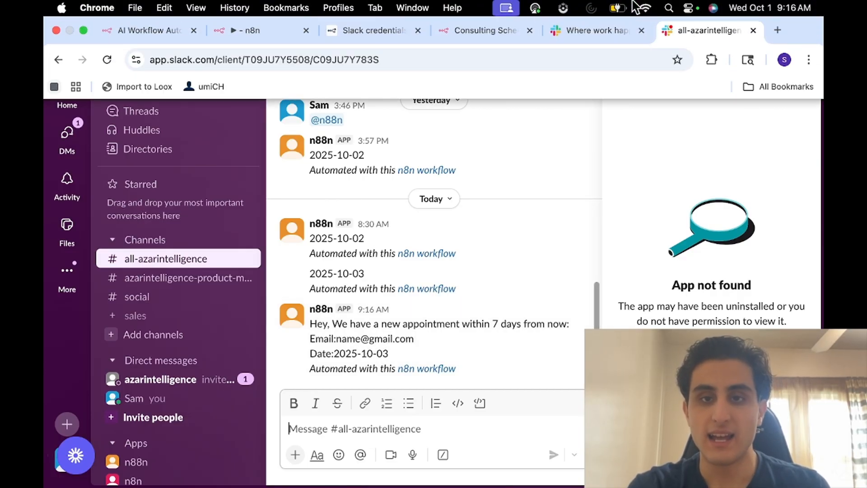
left_click(277, 32)
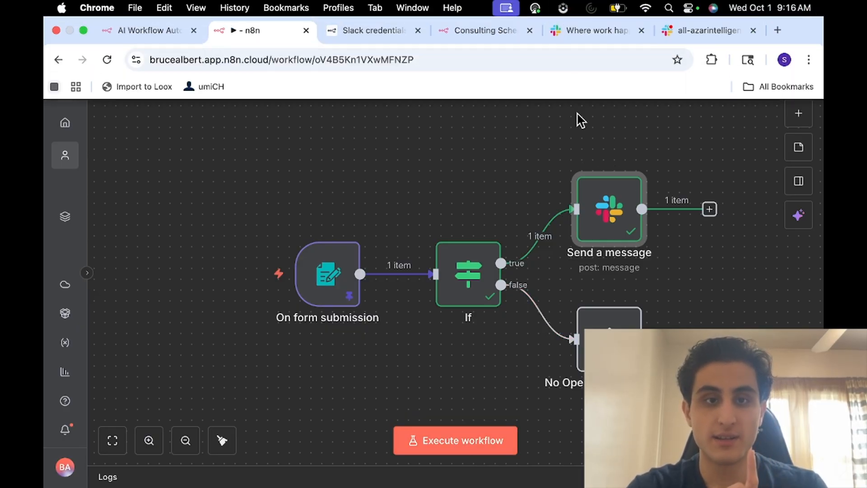
Switch the workflow to Active, show the form trigger's Production URL, and unpin its test data
left_click(640, 66)
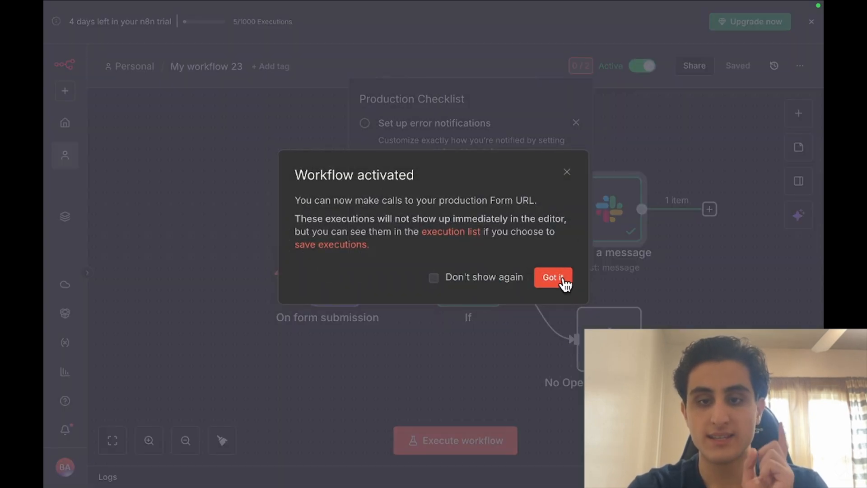
left_click(563, 281)
left_click(333, 291)
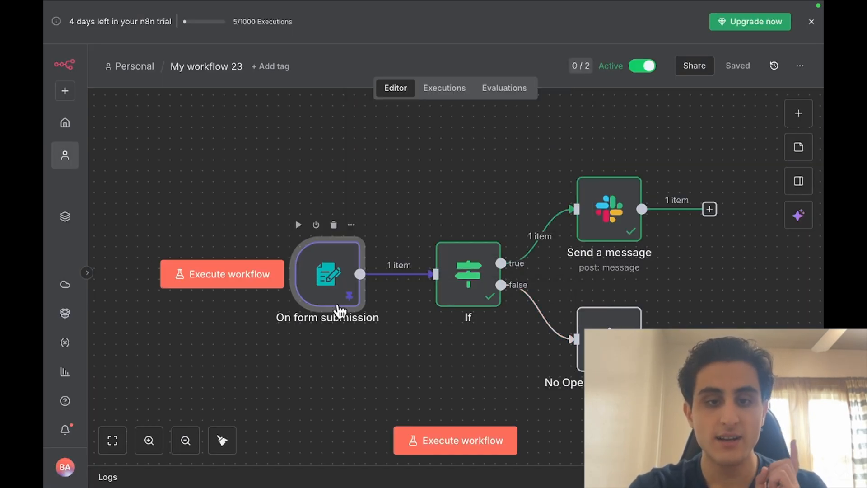
double_click(333, 270)
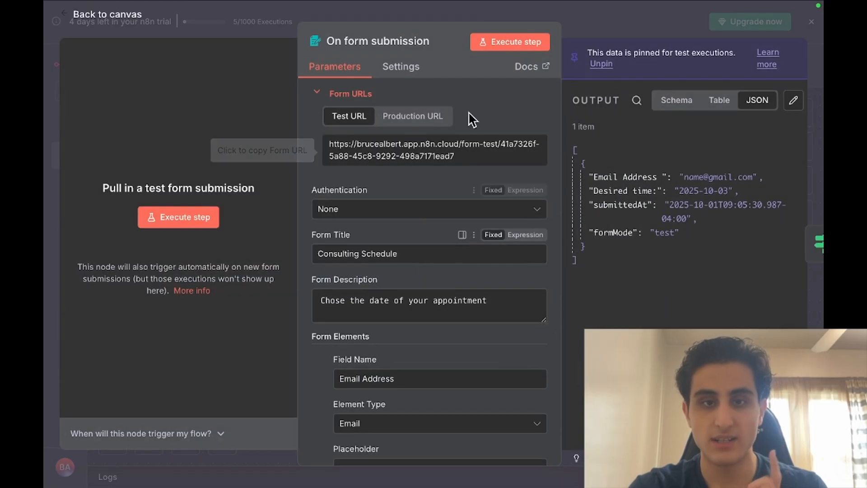
left_click(428, 116)
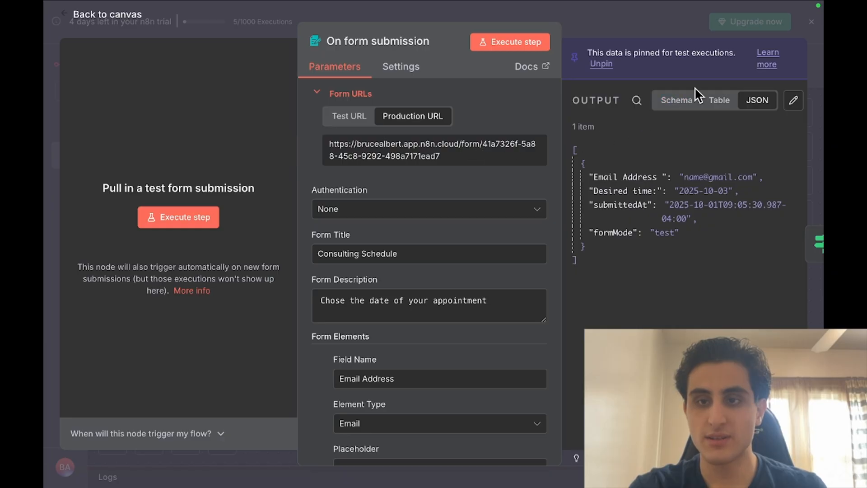
scroll(696, 93, "right", 1)
left_click(788, 101)
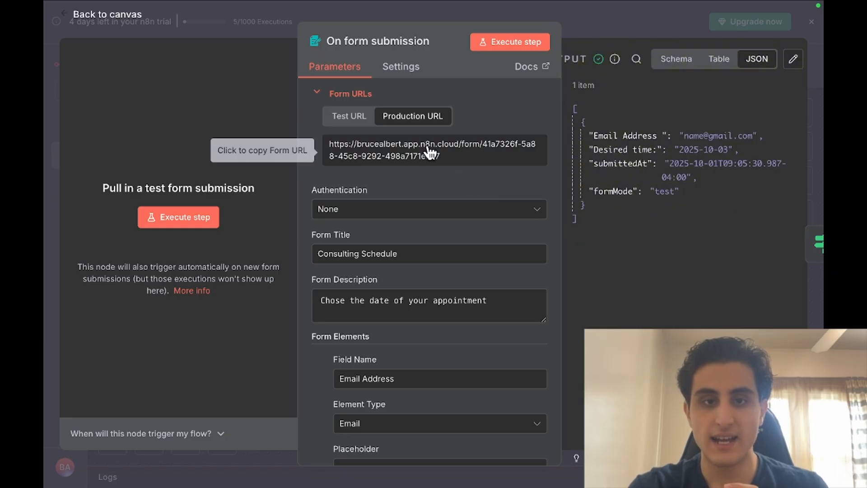
Load the pasted production form URL in a new browser tab
mouse_move(650, 7)
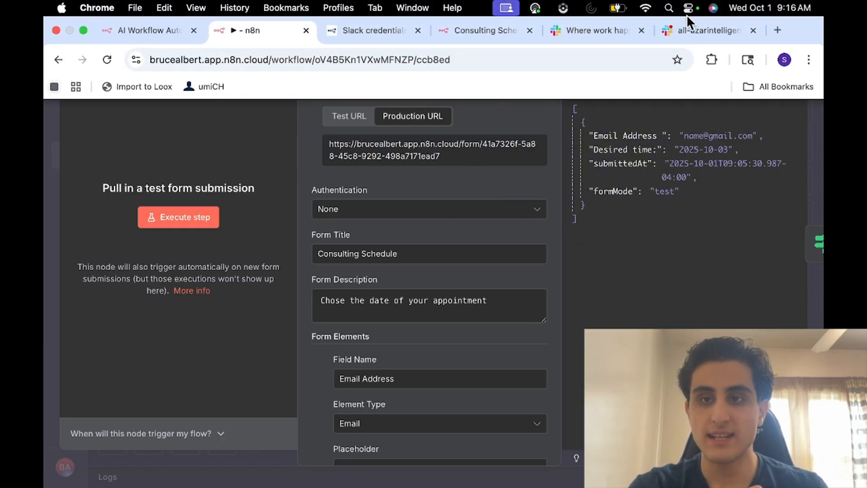
left_click(776, 29)
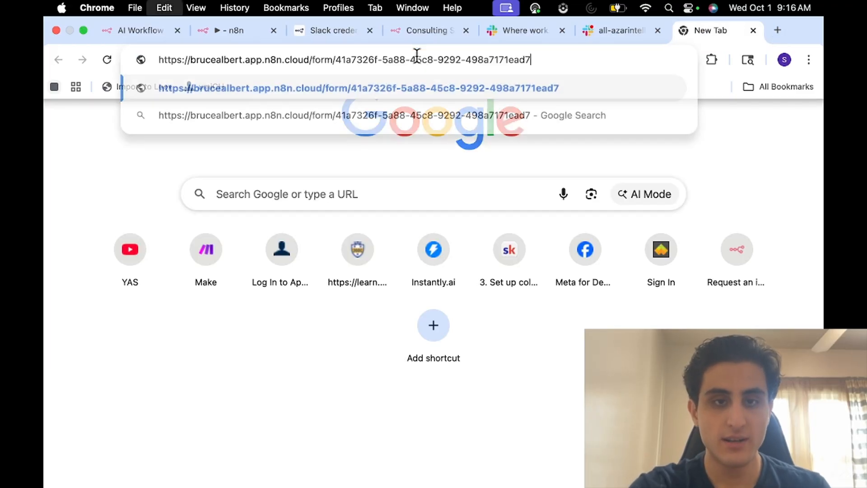
key("Return")
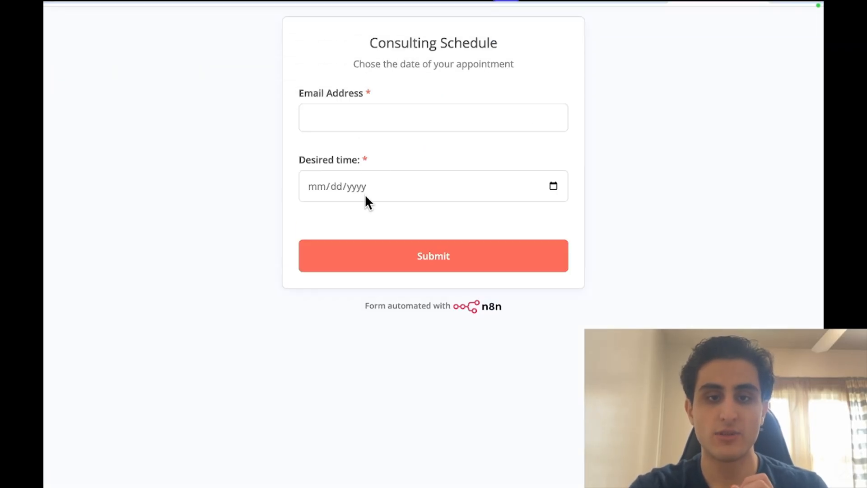
Fill in a test email address, pick October 1 as the date, and submit
left_click(350, 116)
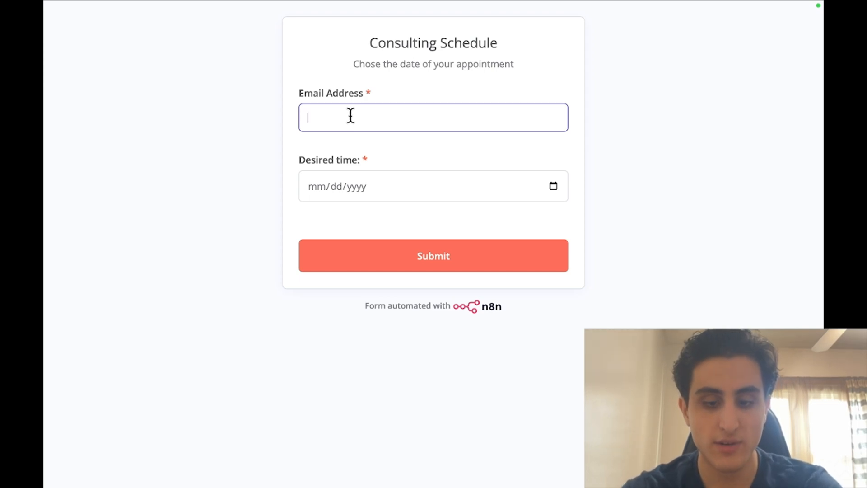
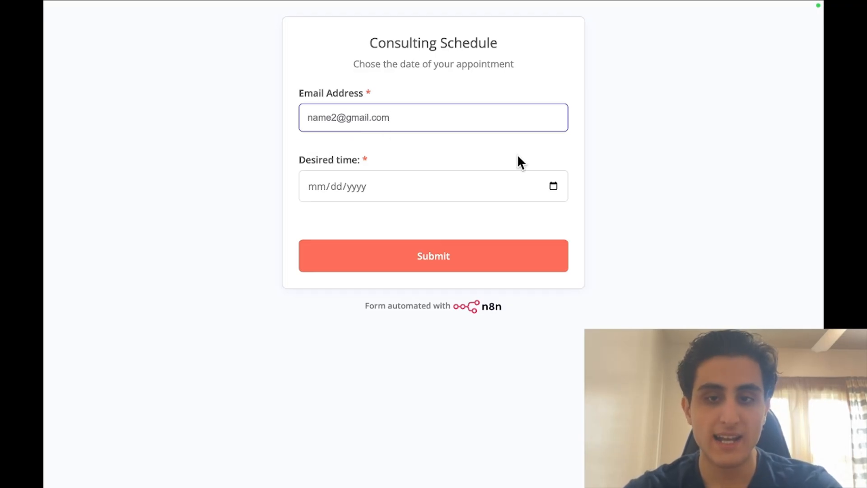
left_click(554, 186)
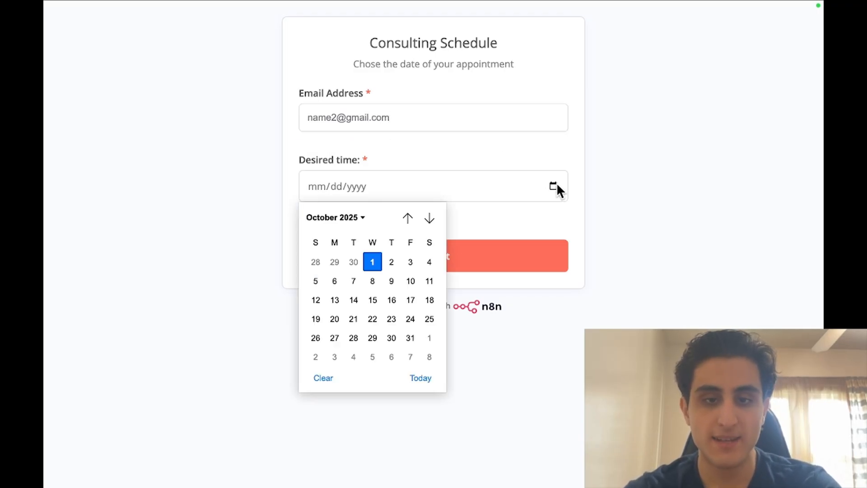
left_click(374, 262)
left_click(410, 264)
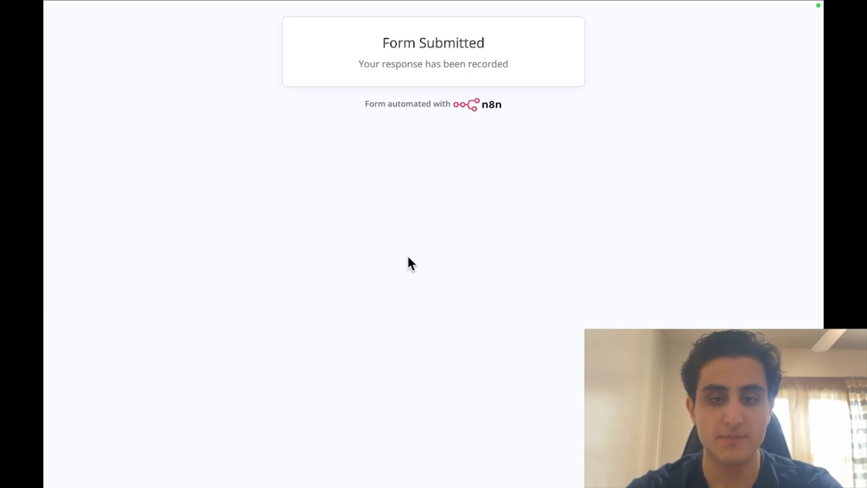
Check the new 9:17 Slack post for the 2025-10-01 appointment, then return to n8n
left_click(601, 26)
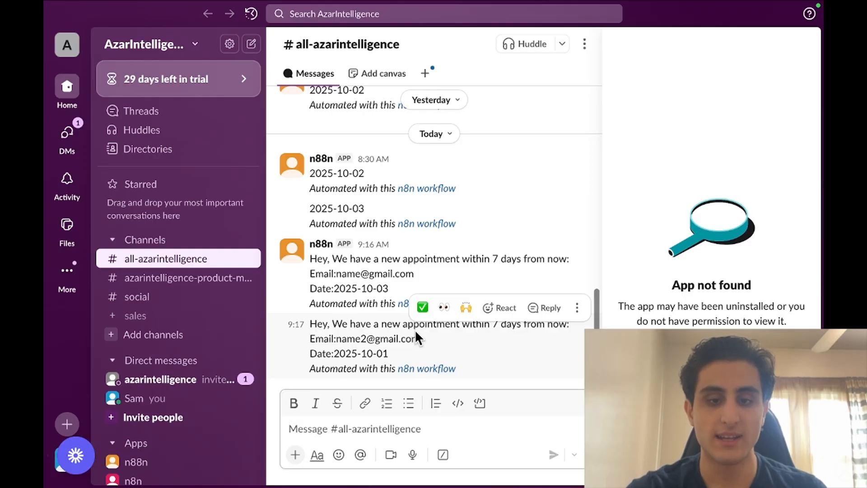
left_click_drag(459, 353, 308, 324)
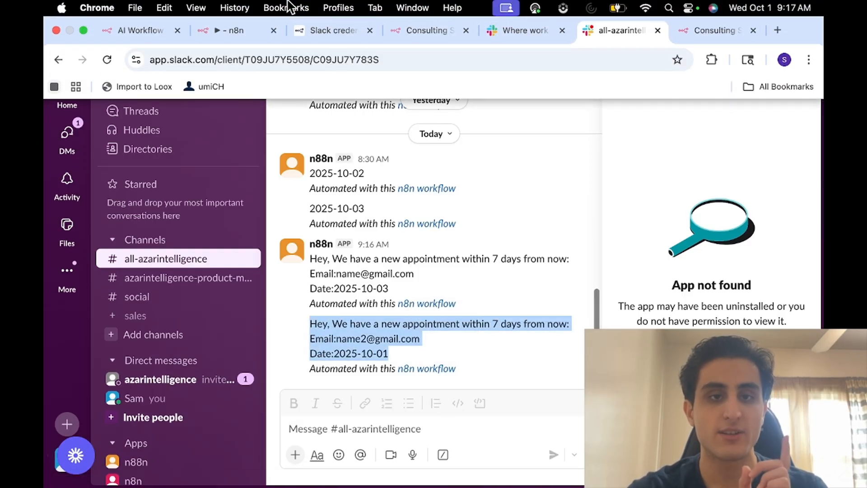
left_click(229, 29)
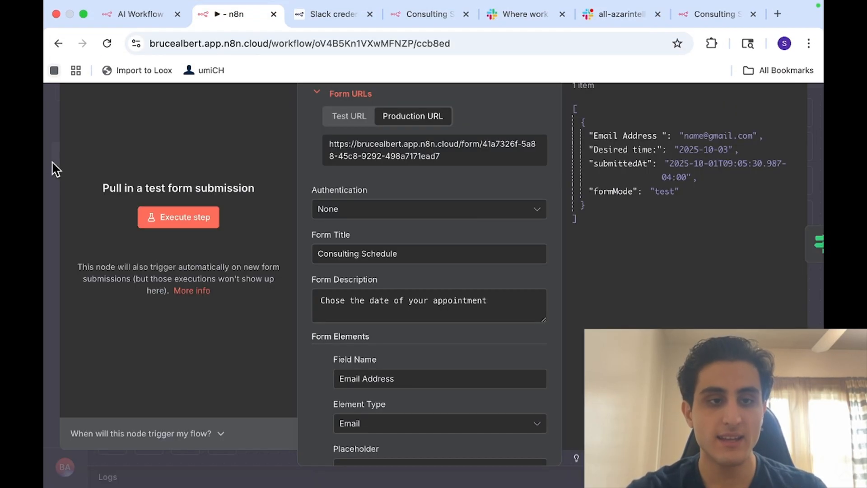
Close the trigger panel and view Executions, where the 09:17:18 run succeeded in 235ms
left_click(45, 155)
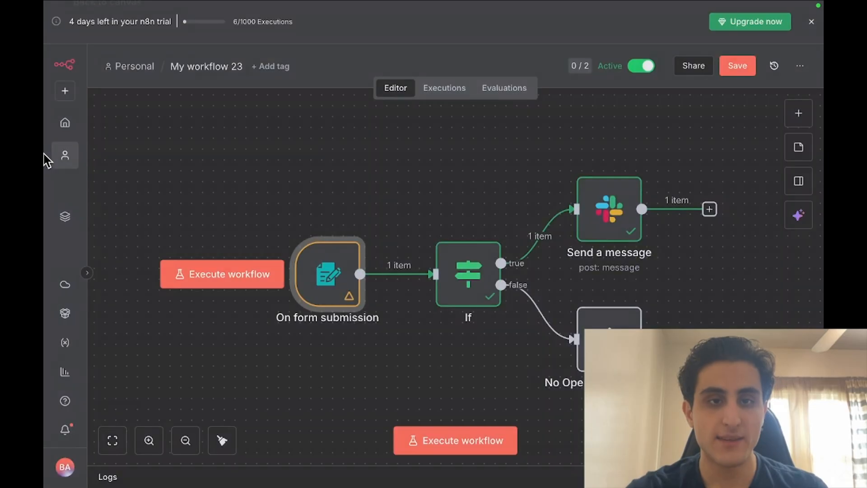
left_click(446, 98)
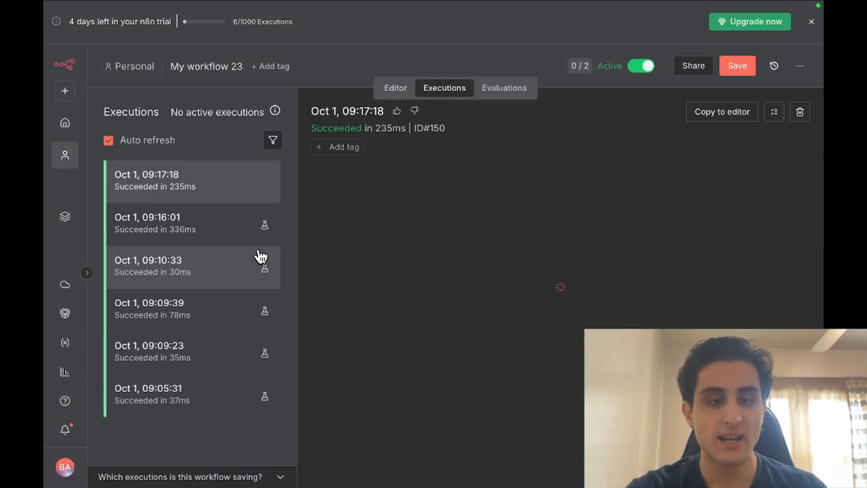